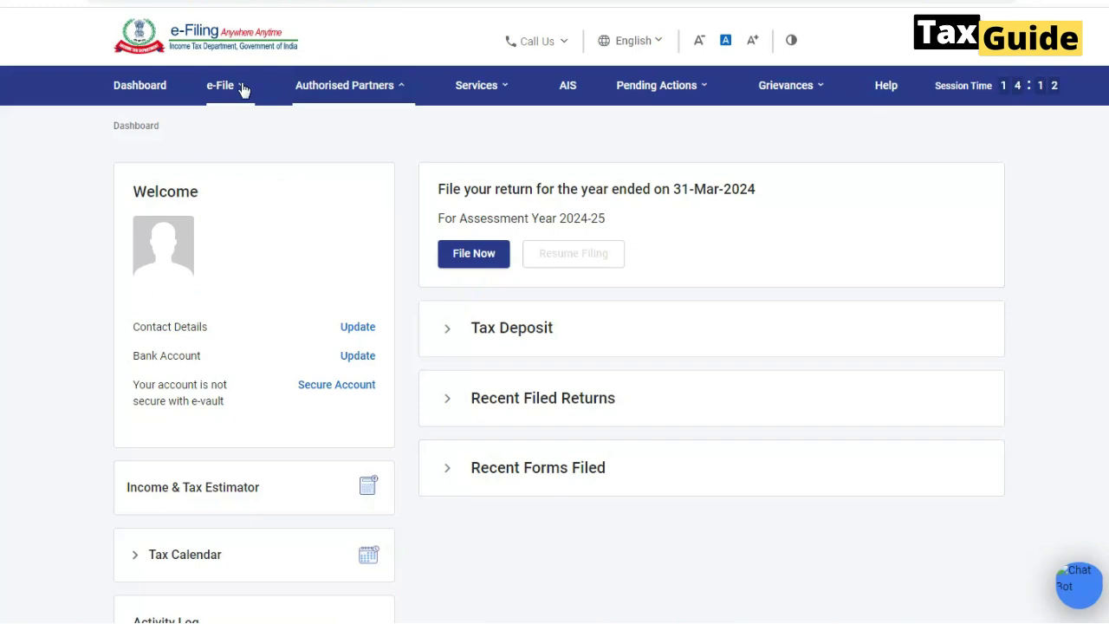
Open income tax return filing and choose assessment year 2024-25 (Current A.Y.) with the Online mode of filing
{"action": "left_click", "coordinate": [243, 88]}
{"action": "mouse_move", "coordinate": [249, 126]}
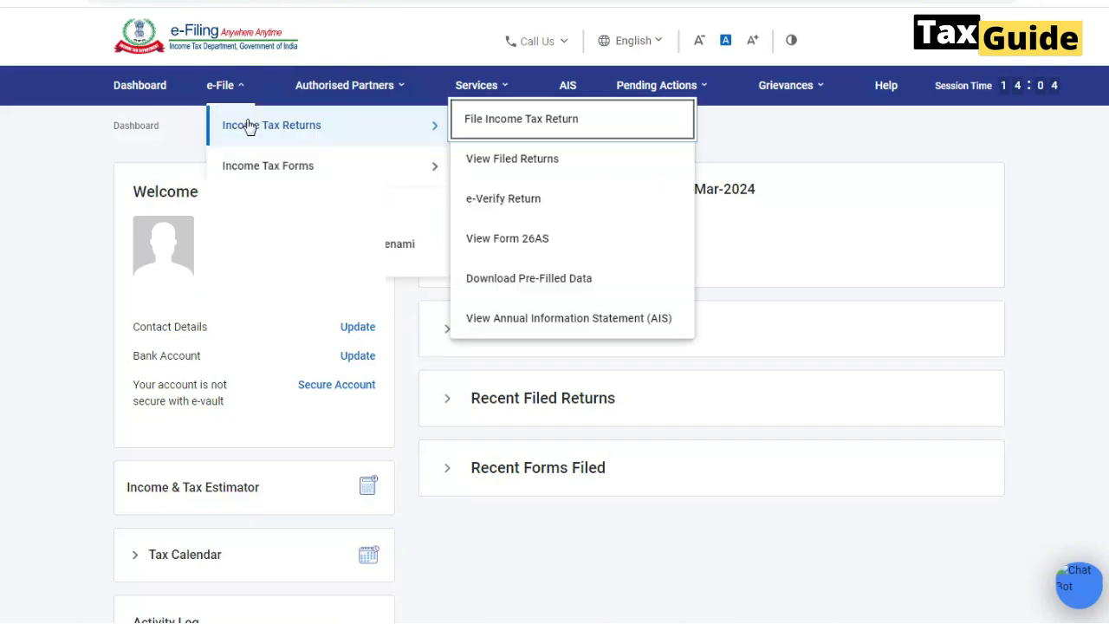
{"action": "left_click", "coordinate": [501, 128]}
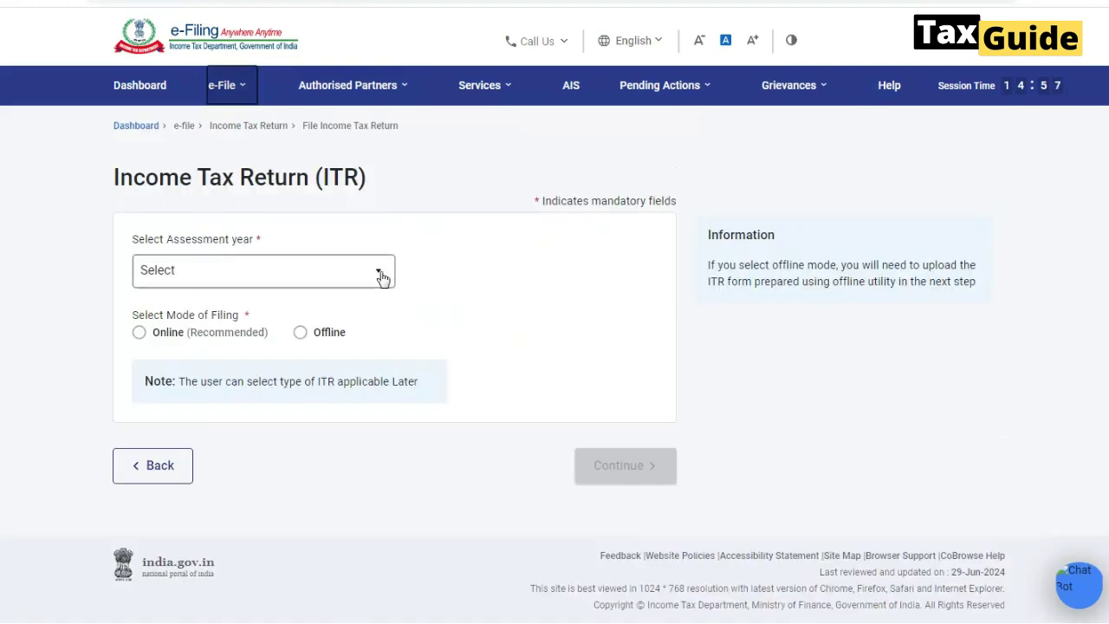
{"action": "left_click", "coordinate": [381, 276]}
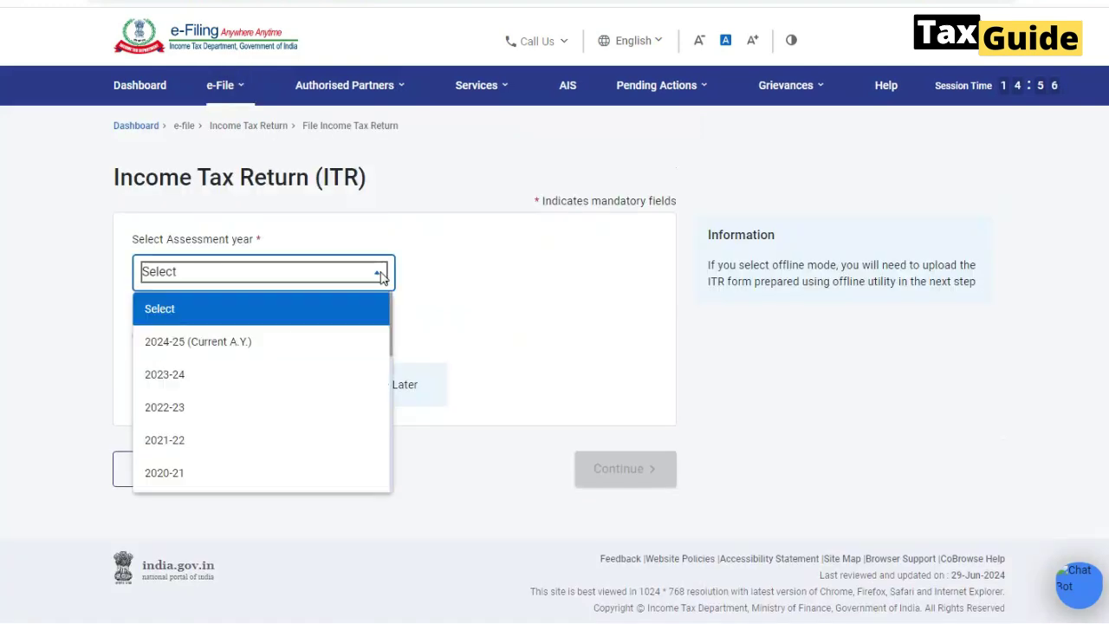
{"action": "left_click", "coordinate": [209, 345]}
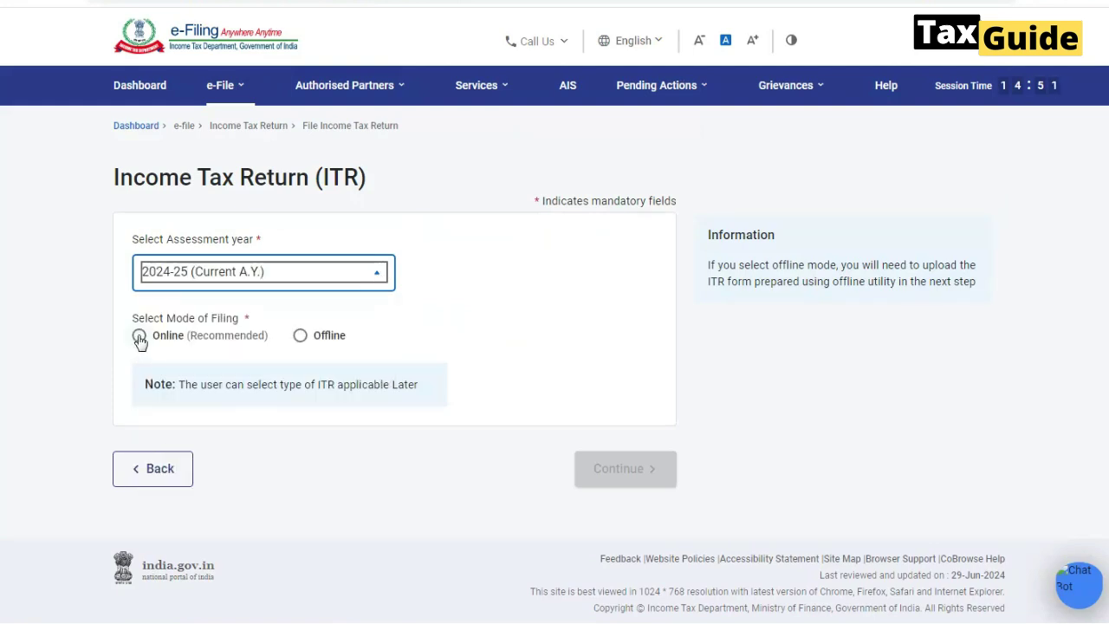
{"action": "left_click", "coordinate": [139, 337]}
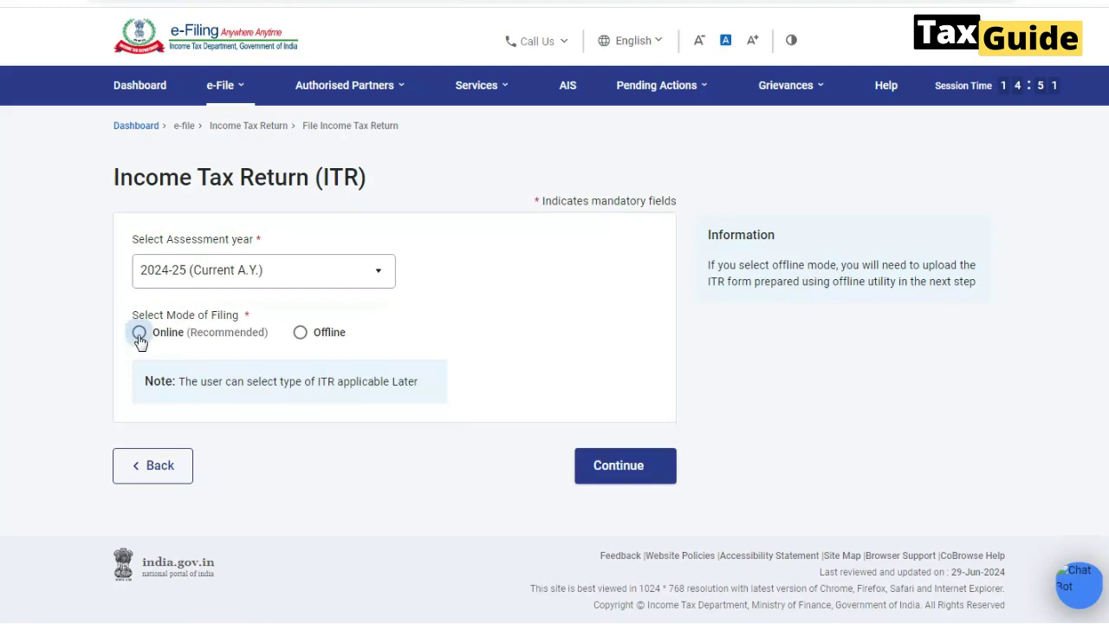
{"action": "left_click", "coordinate": [611, 472]}
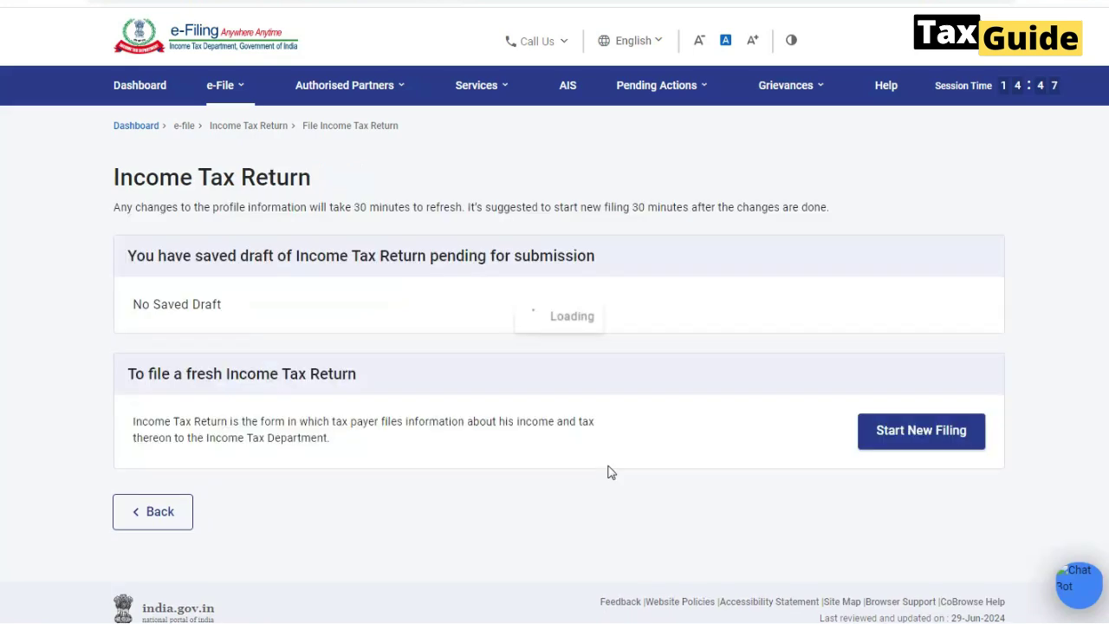
Start a new filing with the Individual status and proceed with the ITR-4 form
{"action": "left_click", "coordinate": [898, 442]}
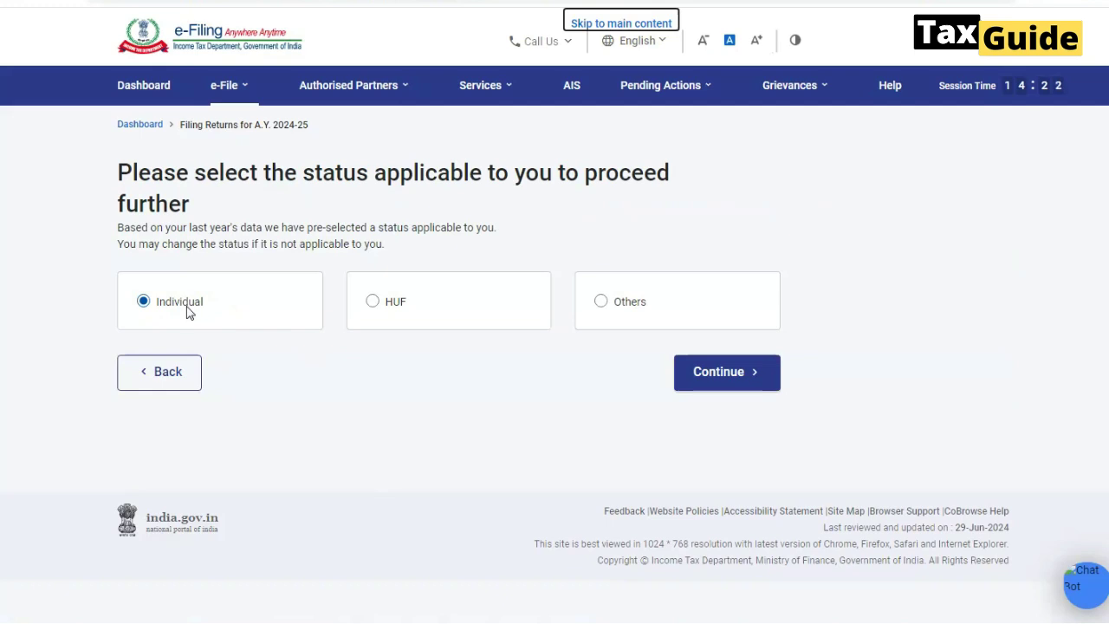
{"action": "left_click", "coordinate": [740, 379]}
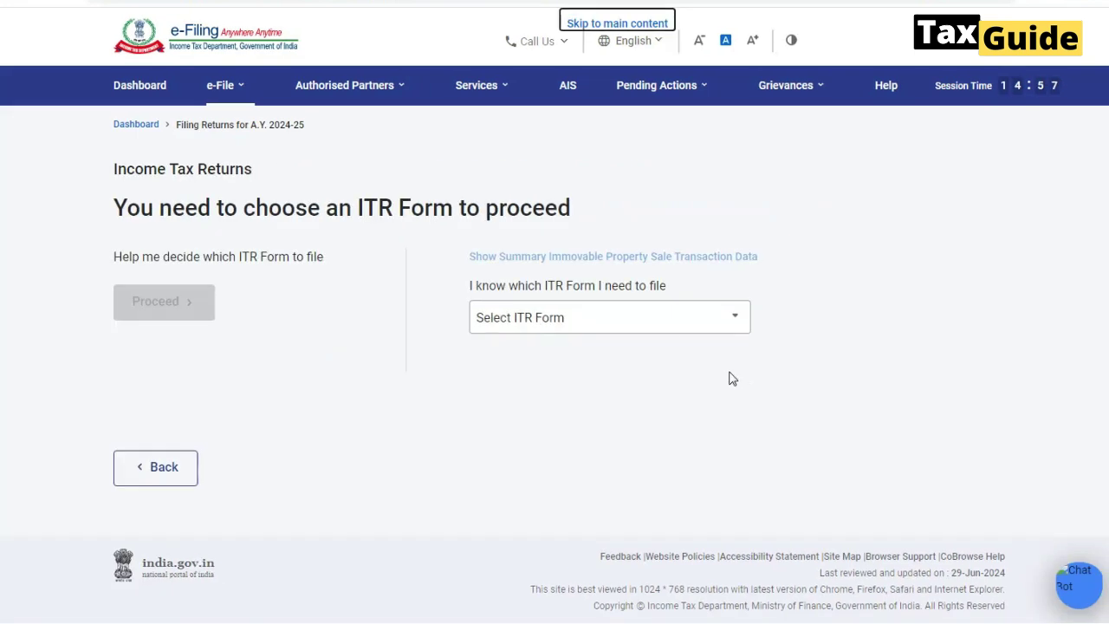
{"action": "left_click", "coordinate": [729, 322]}
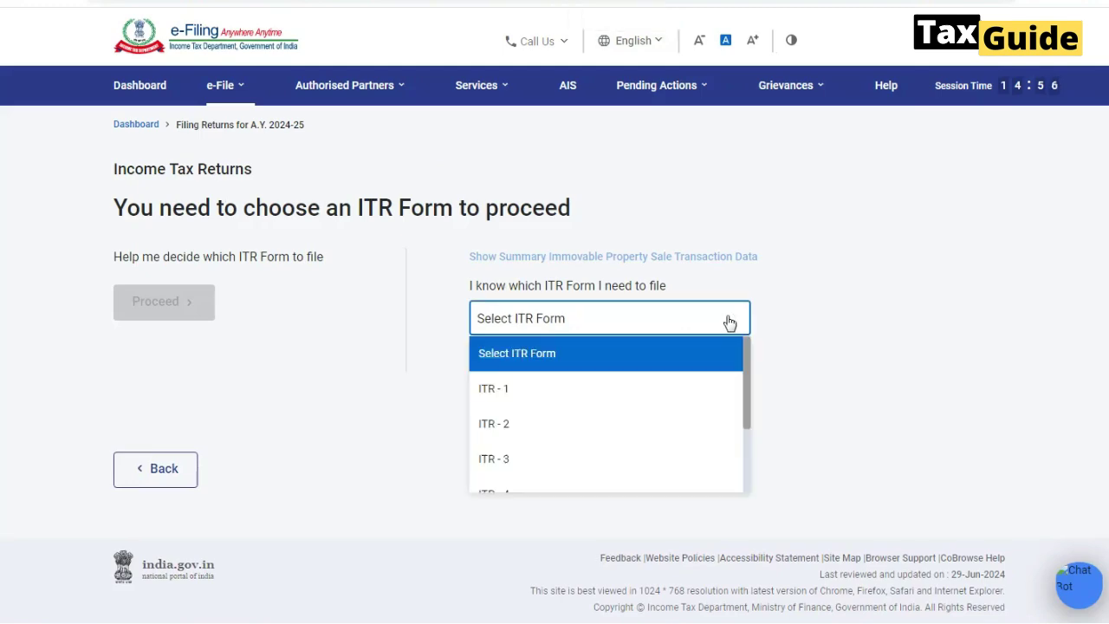
{"action": "scroll", "coordinate": [601, 433], "scroll_direction": "down", "scroll_amount": 2}
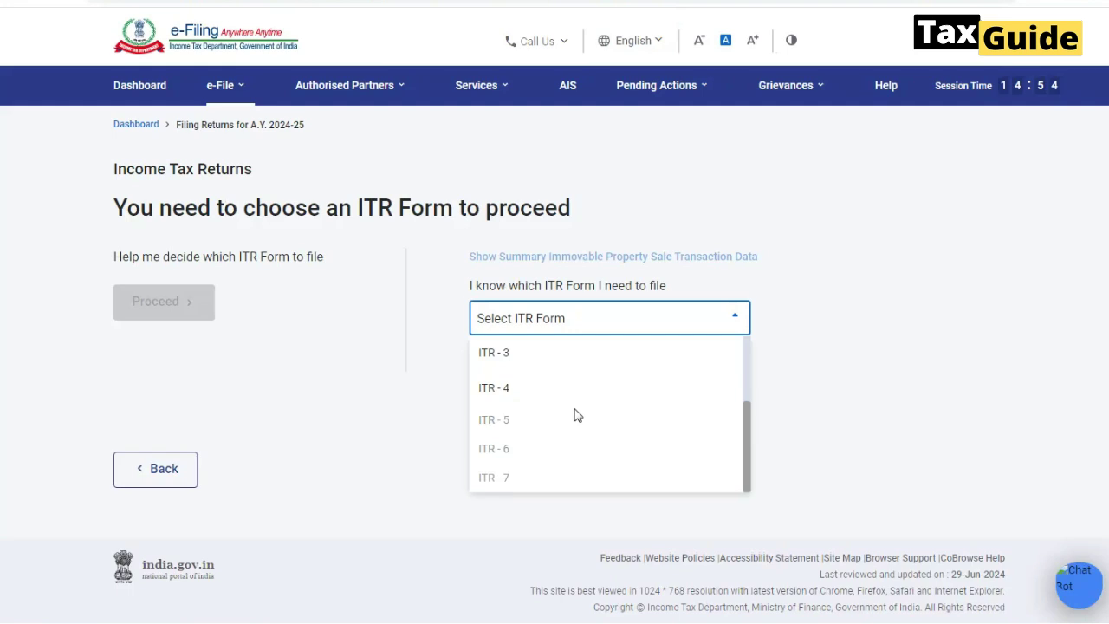
{"action": "left_click", "coordinate": [505, 396]}
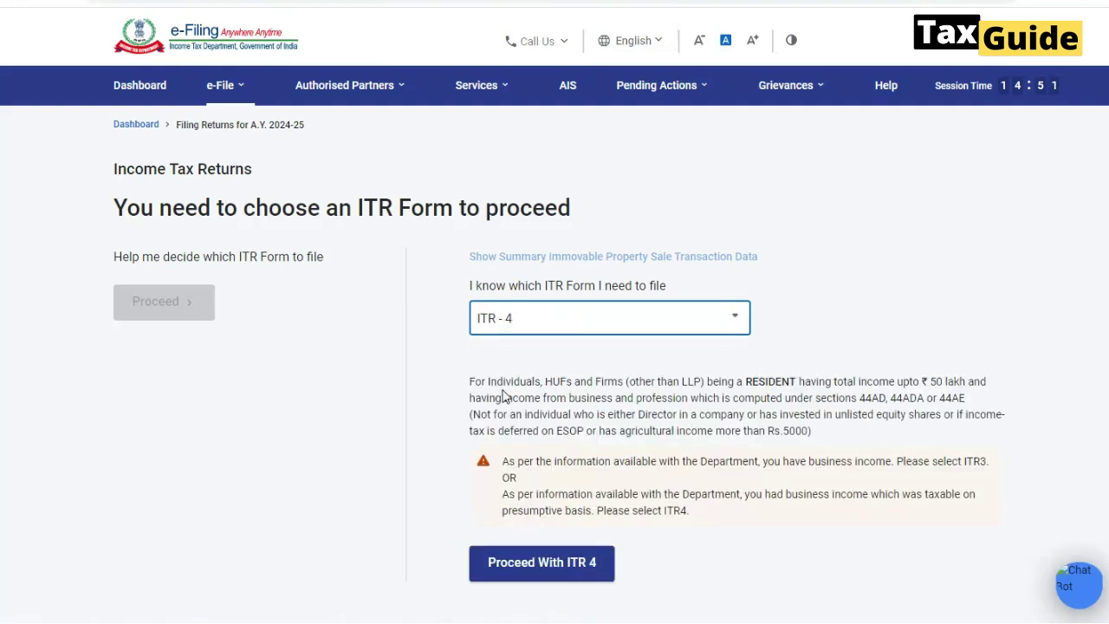
{"action": "left_click", "coordinate": [537, 571]}
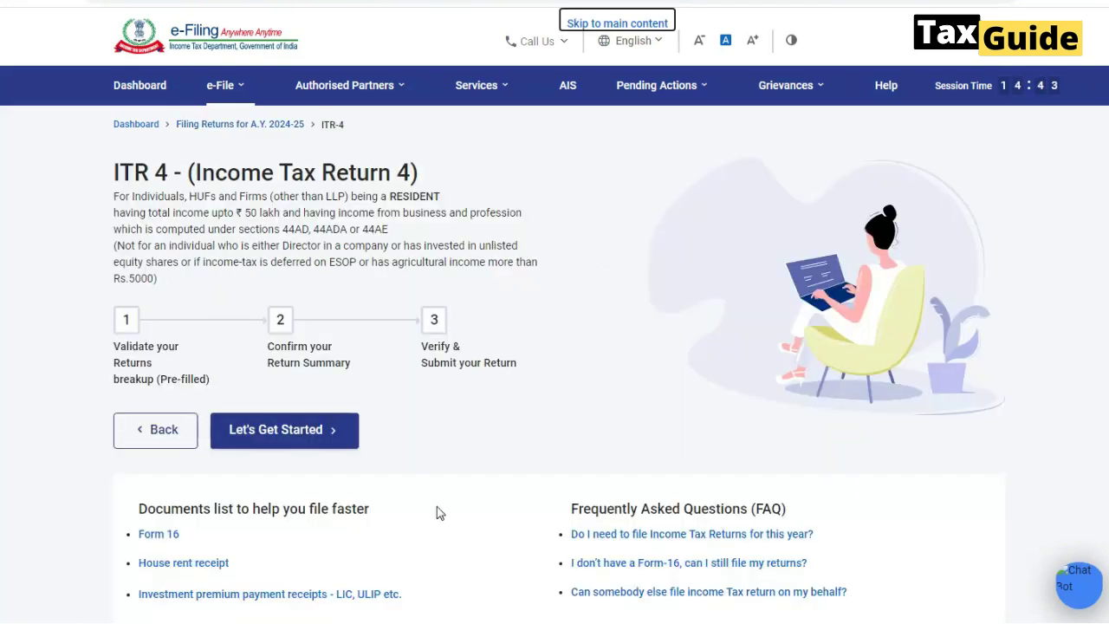
Begin the ITR-4 return, giving 'Taxable income is more than basic exemption limit' as the filing reason, and acknowledge the pre-filled data notice
{"action": "left_click", "coordinate": [293, 436]}
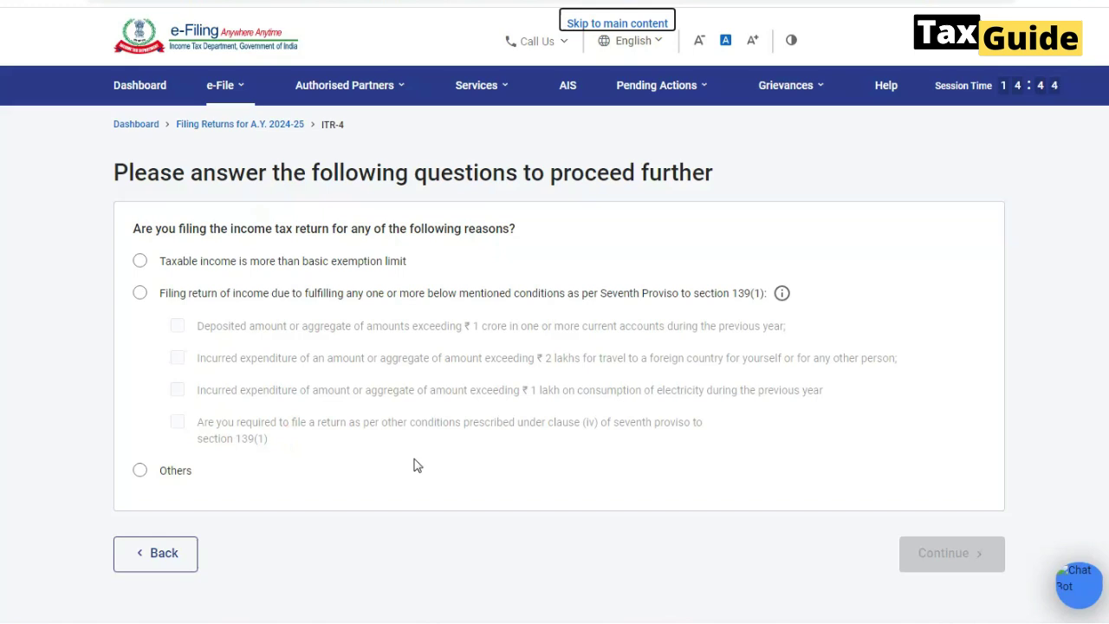
{"action": "left_click", "coordinate": [140, 263]}
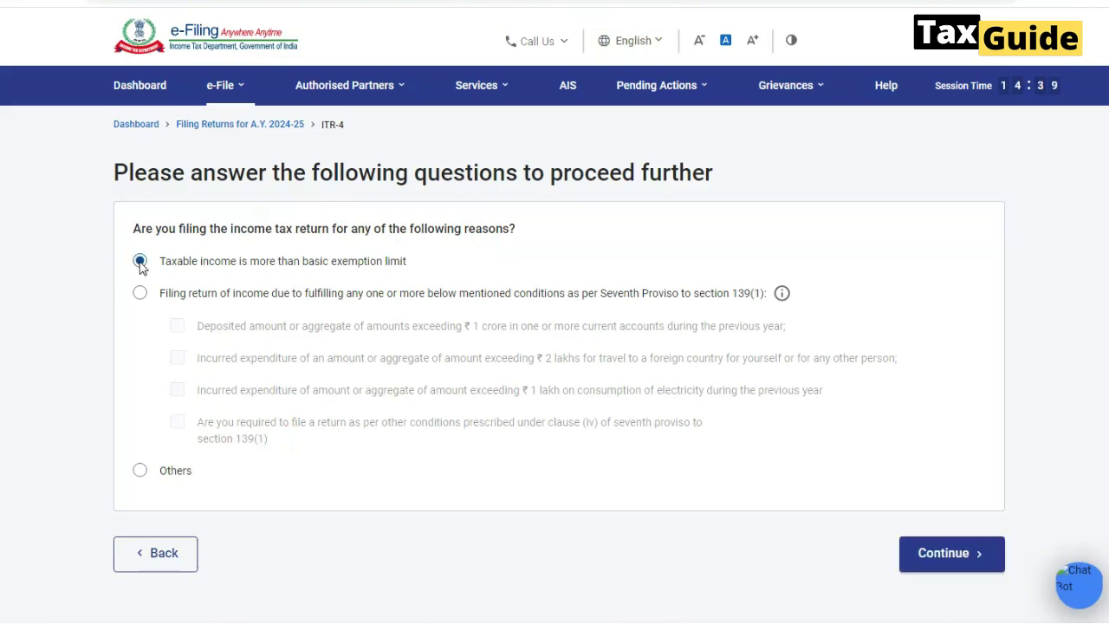
{"action": "left_click", "coordinate": [959, 567]}
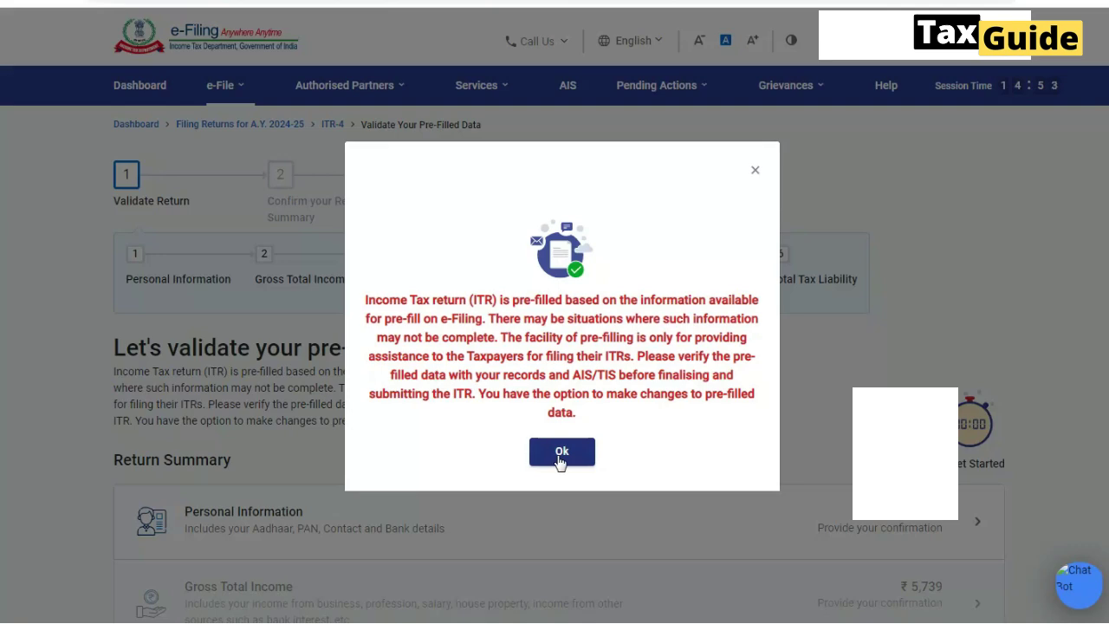
{"action": "left_click", "coordinate": [561, 451]}
Open the Personal Information section and set Nature of Employment to 'Not Applicable (eg. Family pension etc)'
{"action": "scroll", "coordinate": [559, 464], "scroll_direction": "down", "scroll_amount": 4}
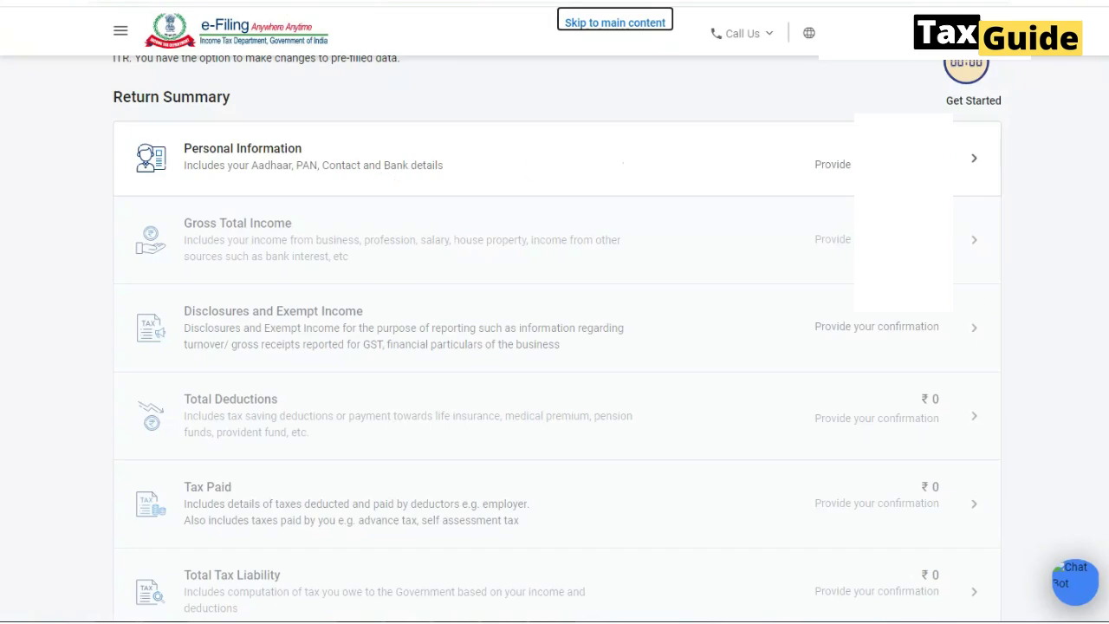
{"action": "left_click", "coordinate": [242, 156]}
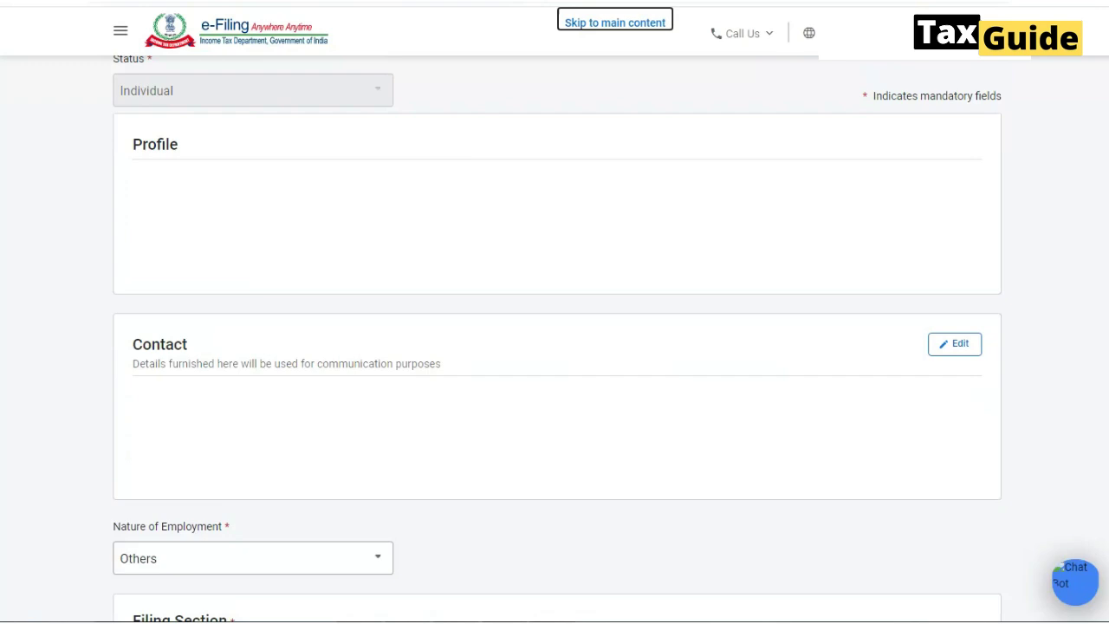
{"action": "left_click", "coordinate": [380, 564]}
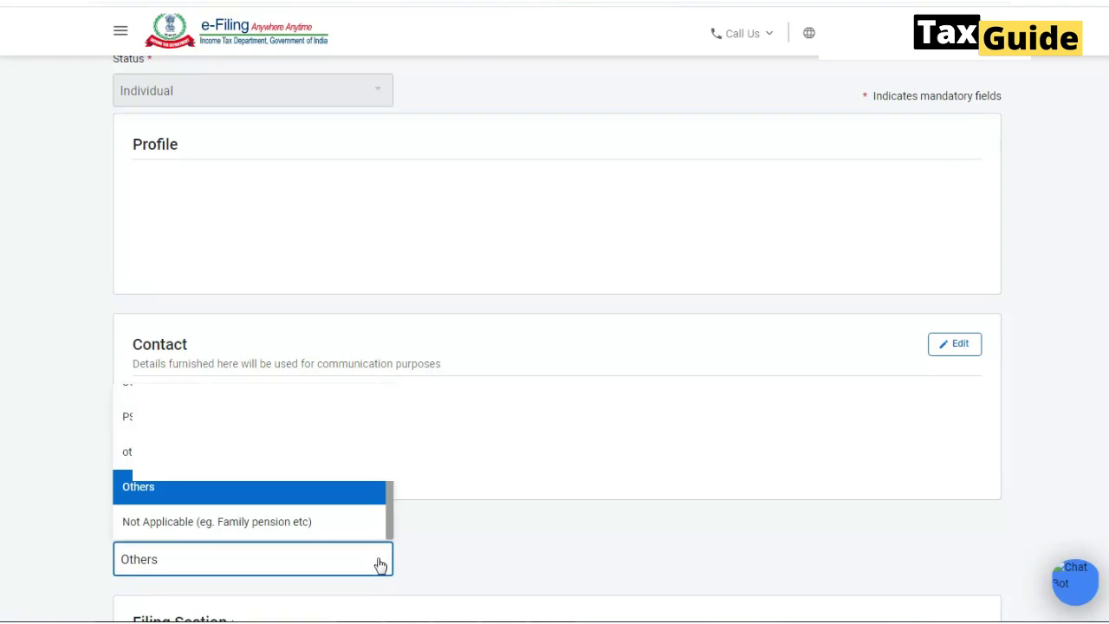
{"action": "left_click", "coordinate": [305, 524]}
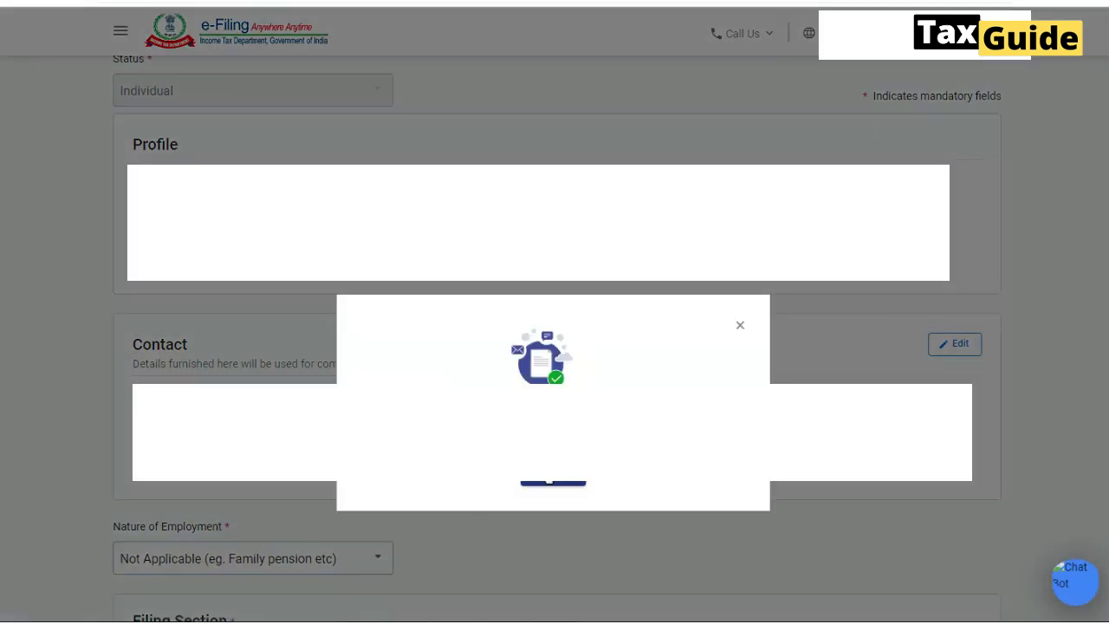
{"action": "key", "text": "Escape"}
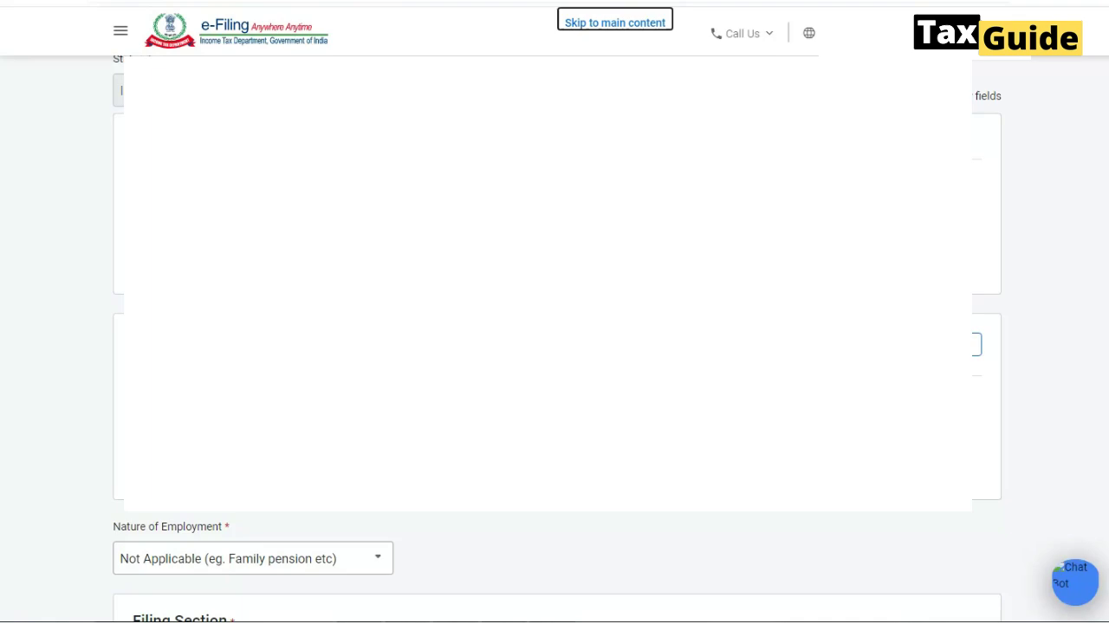
Answer No to the return being filed by a representative assessee and confirm the Personal Information section
{"action": "scroll", "coordinate": [173, 255], "scroll_direction": "down", "scroll_amount": 5}
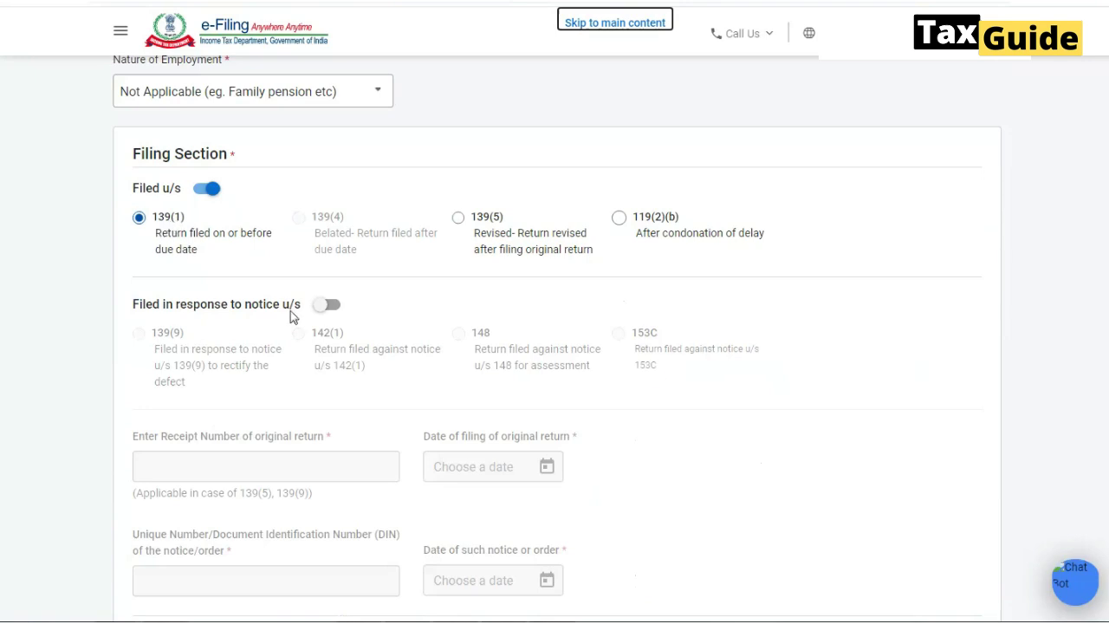
{"action": "scroll", "coordinate": [654, 374], "scroll_direction": "down", "scroll_amount": 3}
{"action": "scroll", "coordinate": [656, 375], "scroll_direction": "down", "scroll_amount": 2}
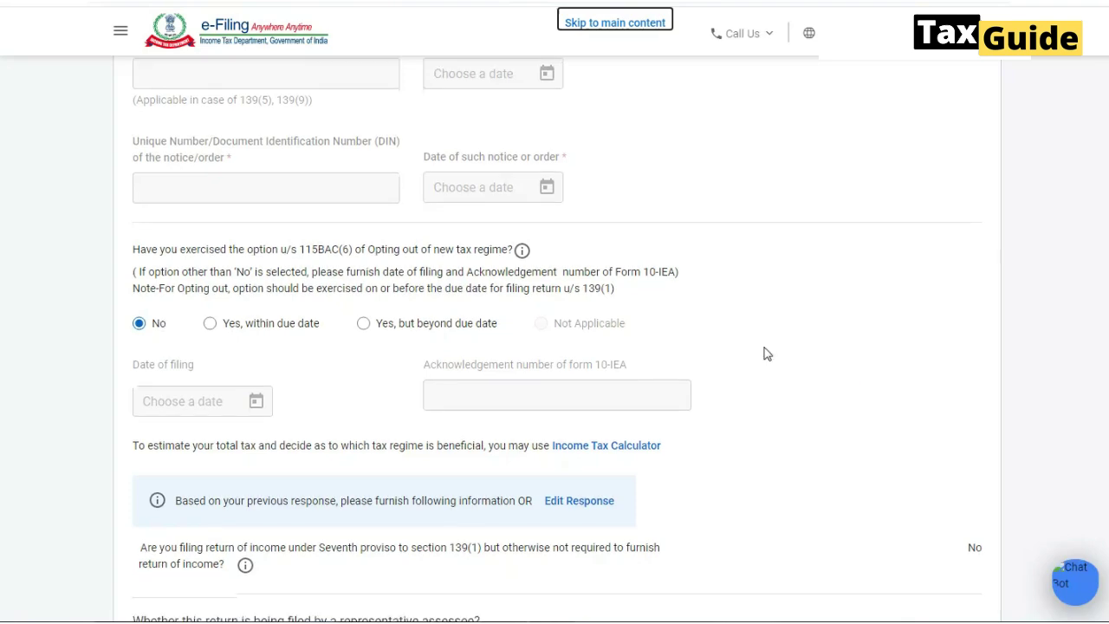
{"action": "scroll", "coordinate": [765, 354], "scroll_direction": "down", "scroll_amount": 5}
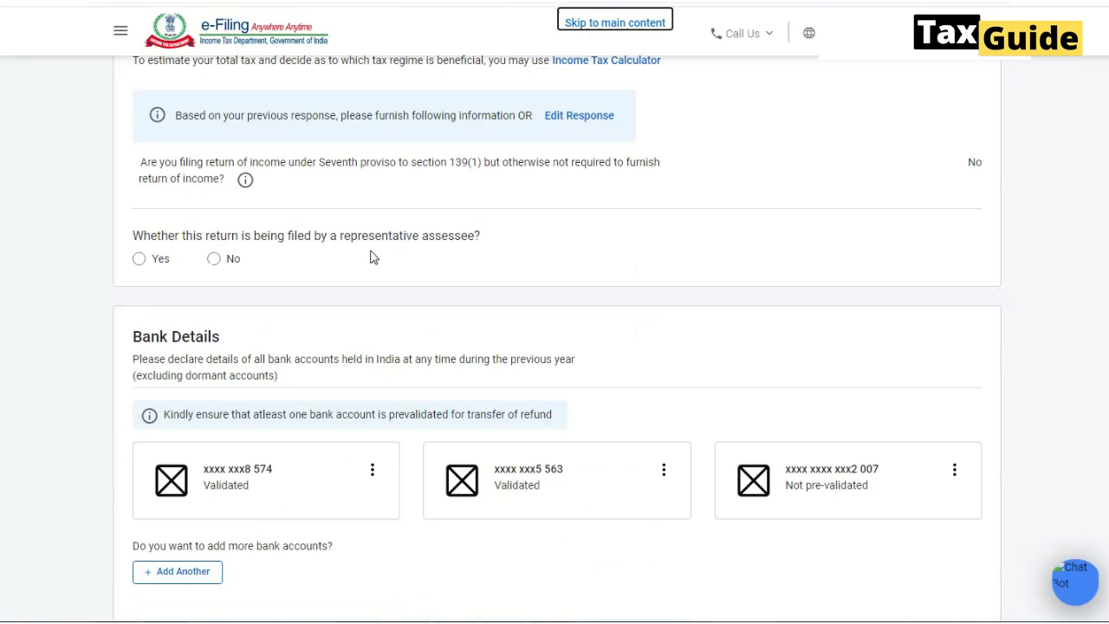
{"action": "left_click", "coordinate": [214, 259]}
{"action": "scroll", "coordinate": [583, 288], "scroll_direction": "down", "scroll_amount": 2}
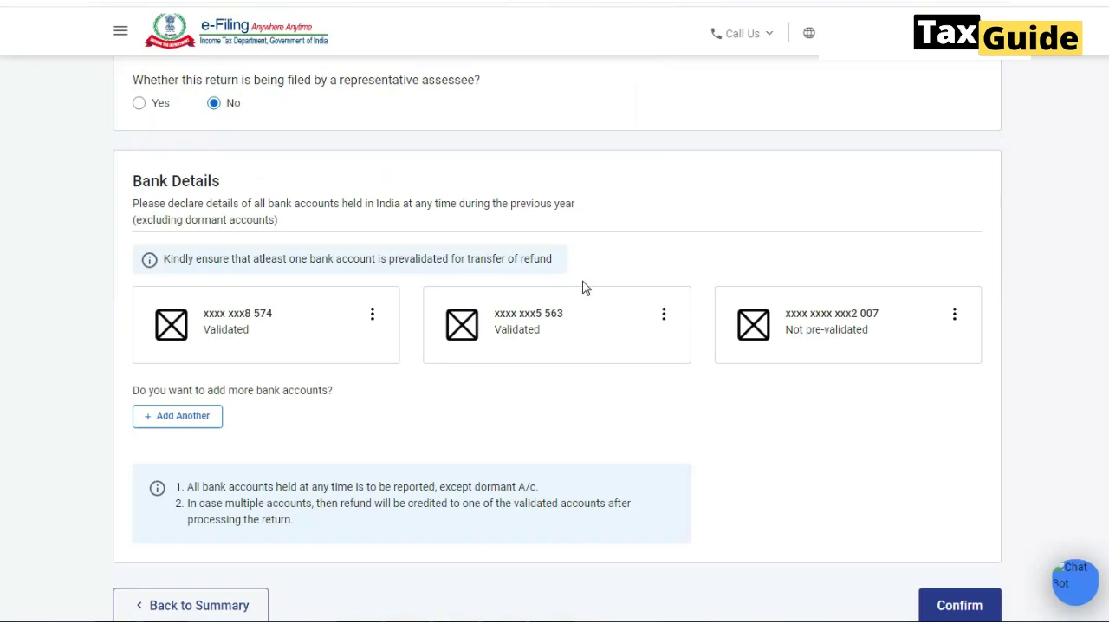
{"action": "scroll", "coordinate": [552, 383], "scroll_direction": "down", "scroll_amount": 1}
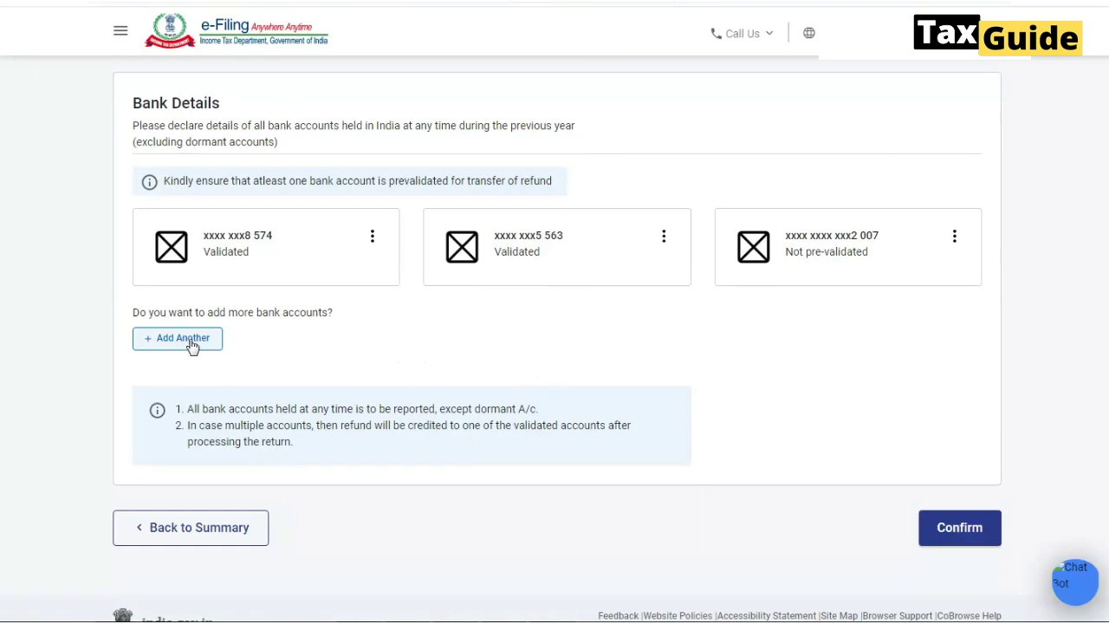
{"action": "left_click", "coordinate": [954, 535]}
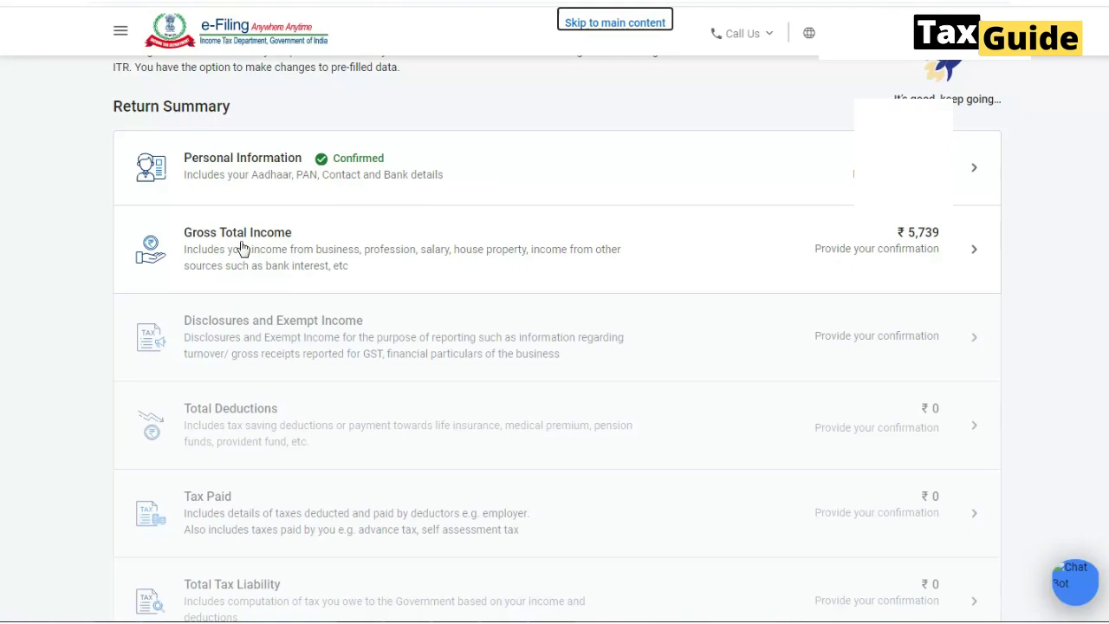
Open the Gross Total Income section, continue past the salary exemption questions and acknowledge the salary schedule notice
{"action": "left_click", "coordinate": [940, 251]}
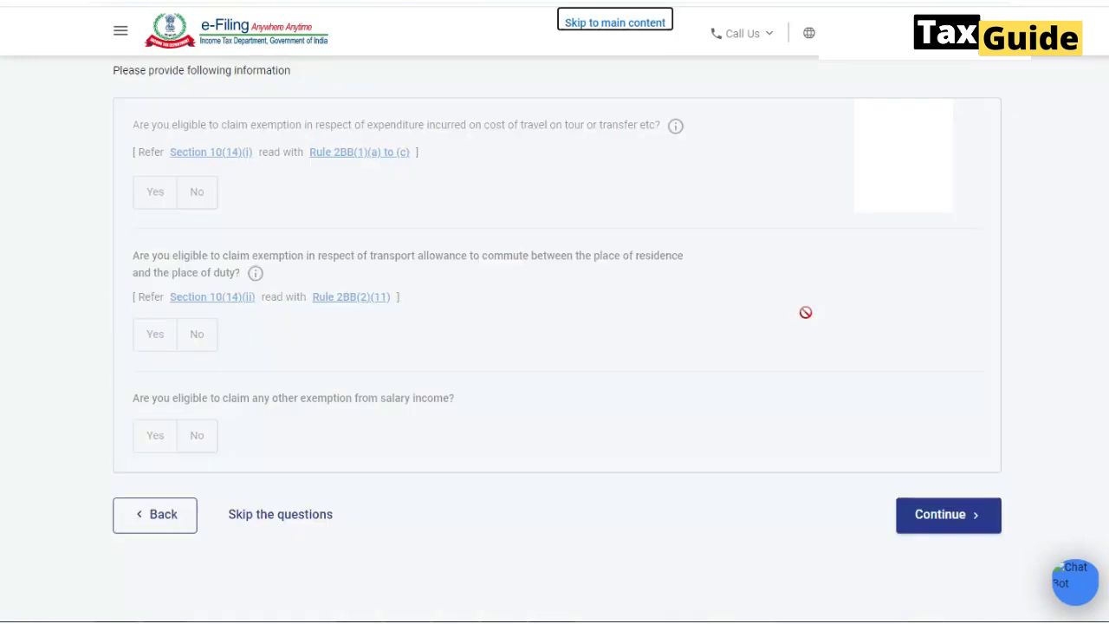
{"action": "left_click", "coordinate": [950, 525]}
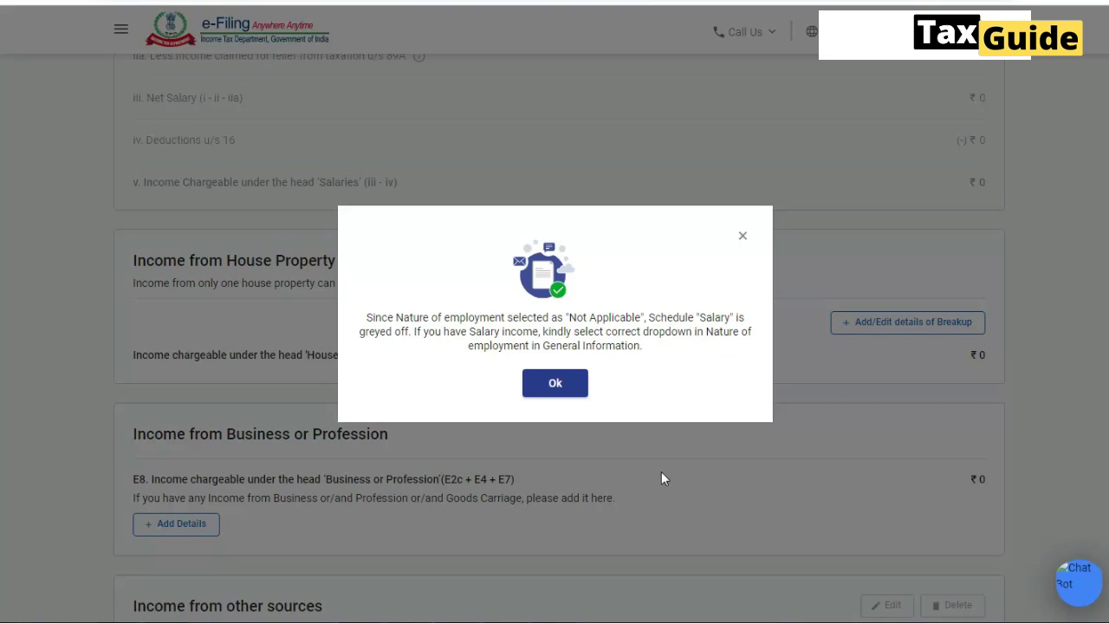
{"action": "left_click", "coordinate": [555, 384]}
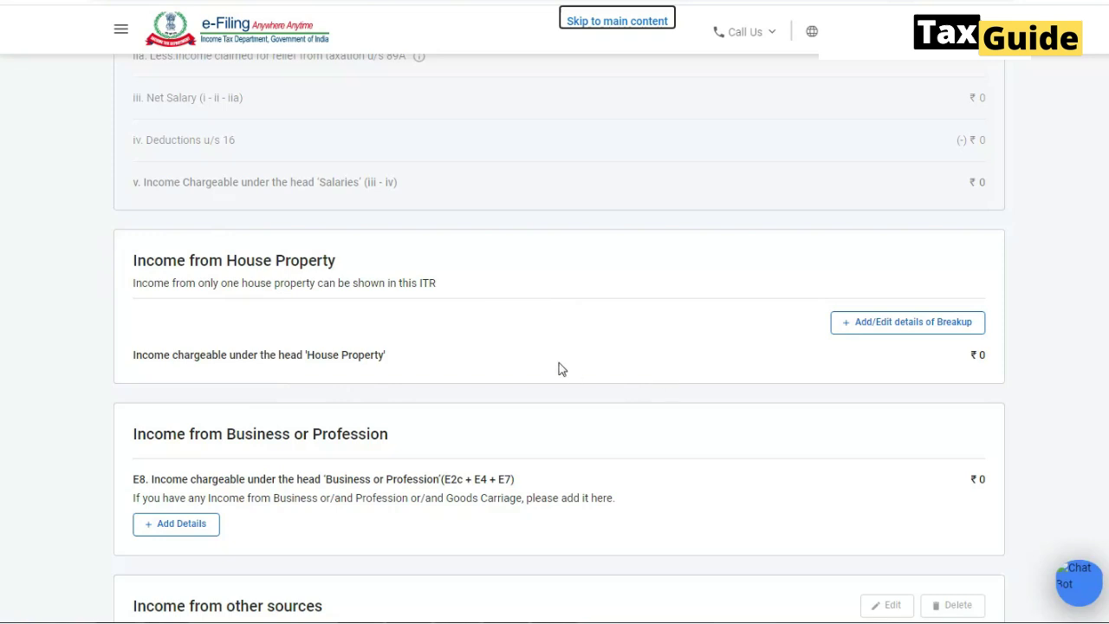
Open the details entry for Income from Business or Profession
{"action": "scroll", "coordinate": [549, 364], "scroll_direction": "down", "scroll_amount": 2}
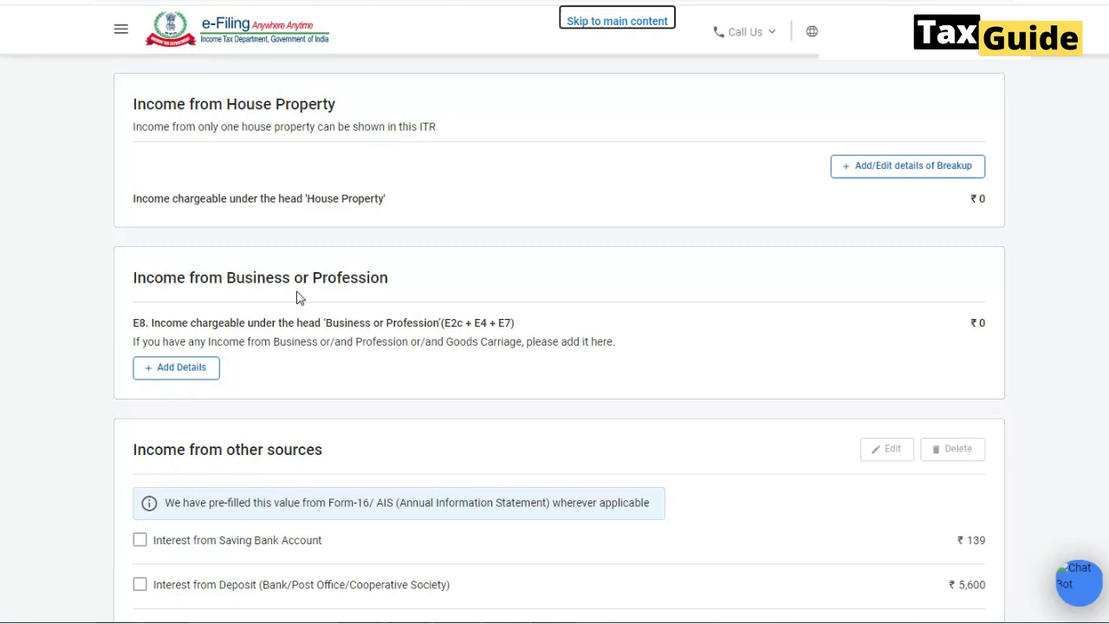
{"action": "left_click", "coordinate": [186, 372]}
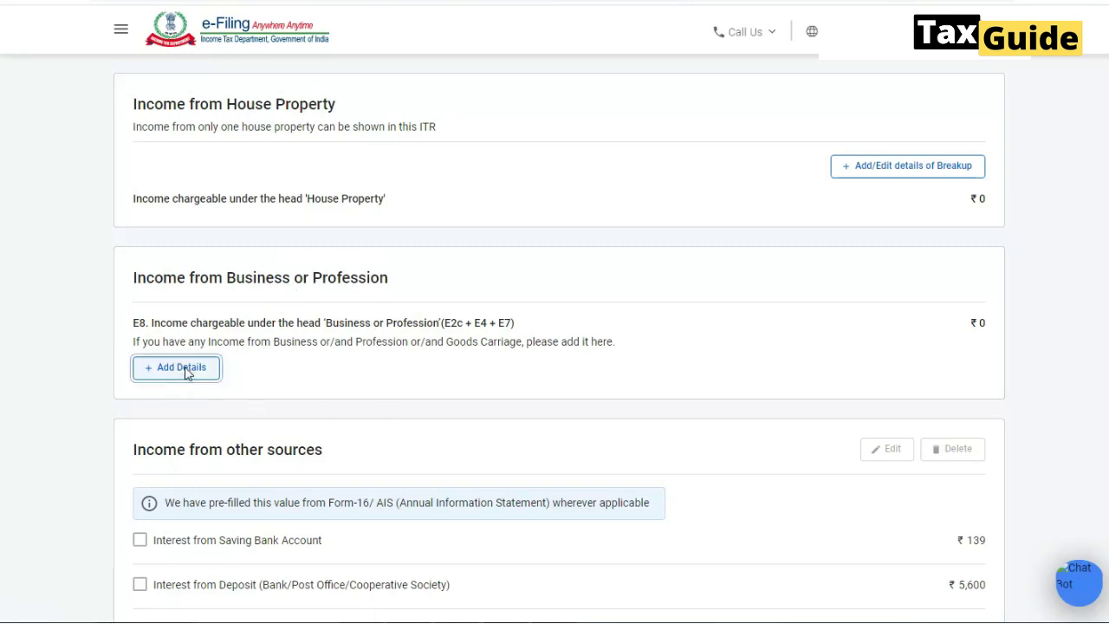
{"action": "scroll", "coordinate": [478, 443], "scroll_direction": "up", "scroll_amount": 2}
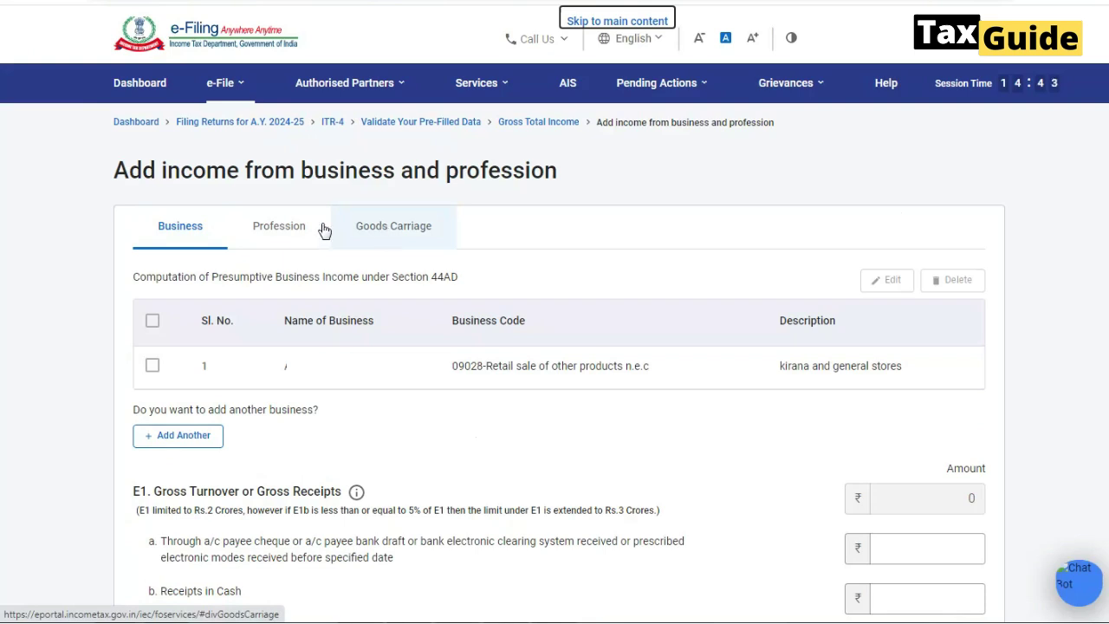
View the Profession income form under Section 44ADA and return to the Business form under Section 44AD
{"action": "left_click", "coordinate": [280, 228]}
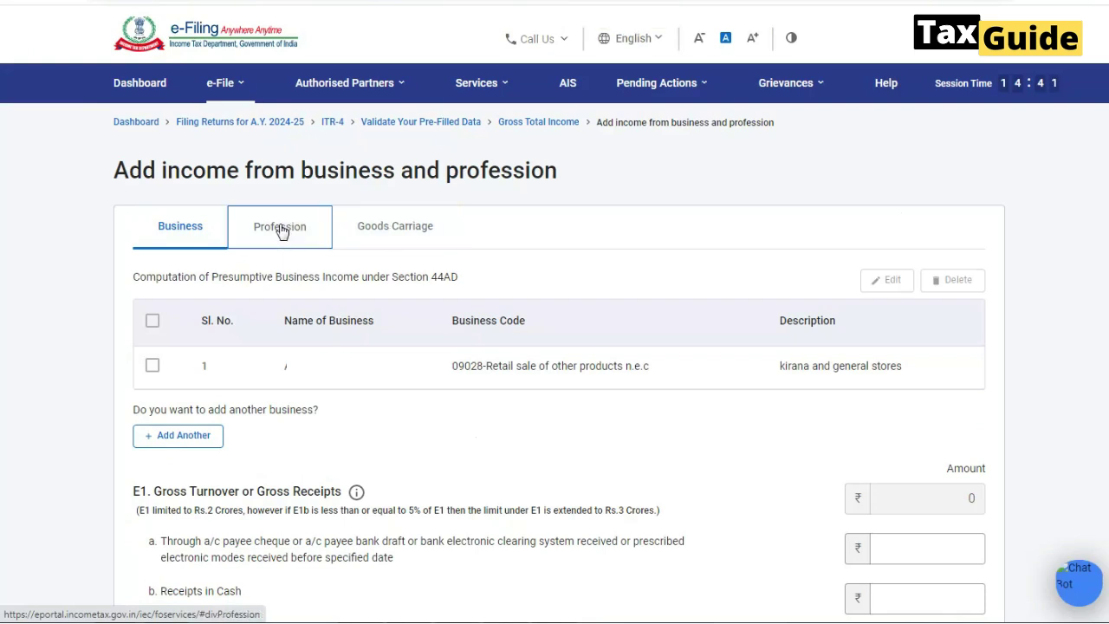
{"action": "left_click", "coordinate": [280, 229]}
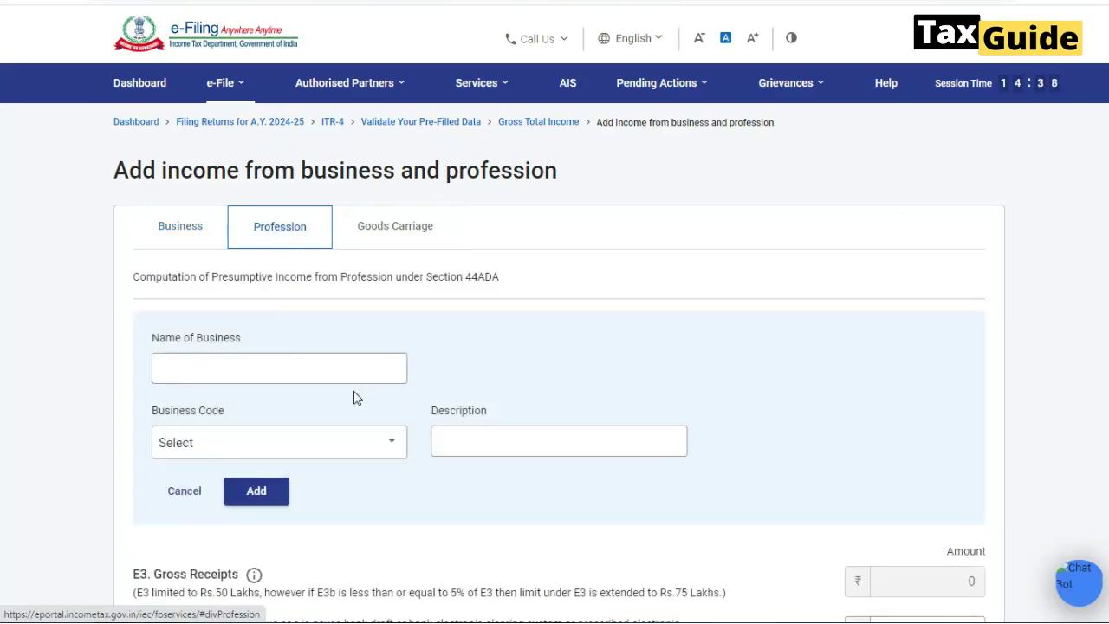
{"action": "left_click", "coordinate": [179, 228]}
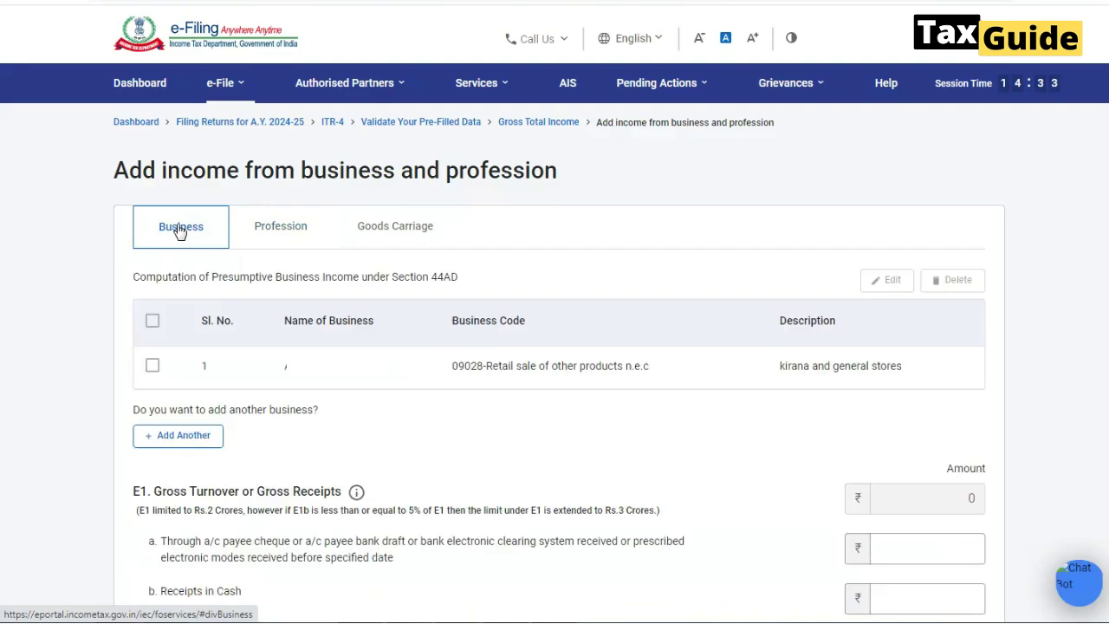
Open the listed retail business entry for editing and save it with code 09028 and description kirana and general stores
{"action": "left_click", "coordinate": [152, 367]}
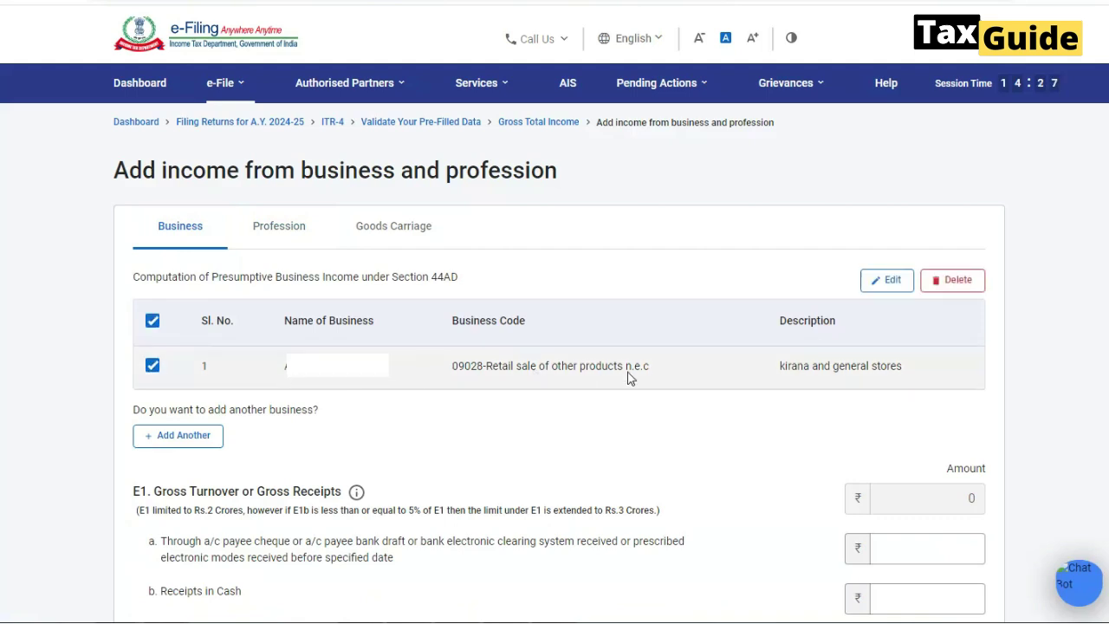
{"action": "left_click", "coordinate": [892, 284]}
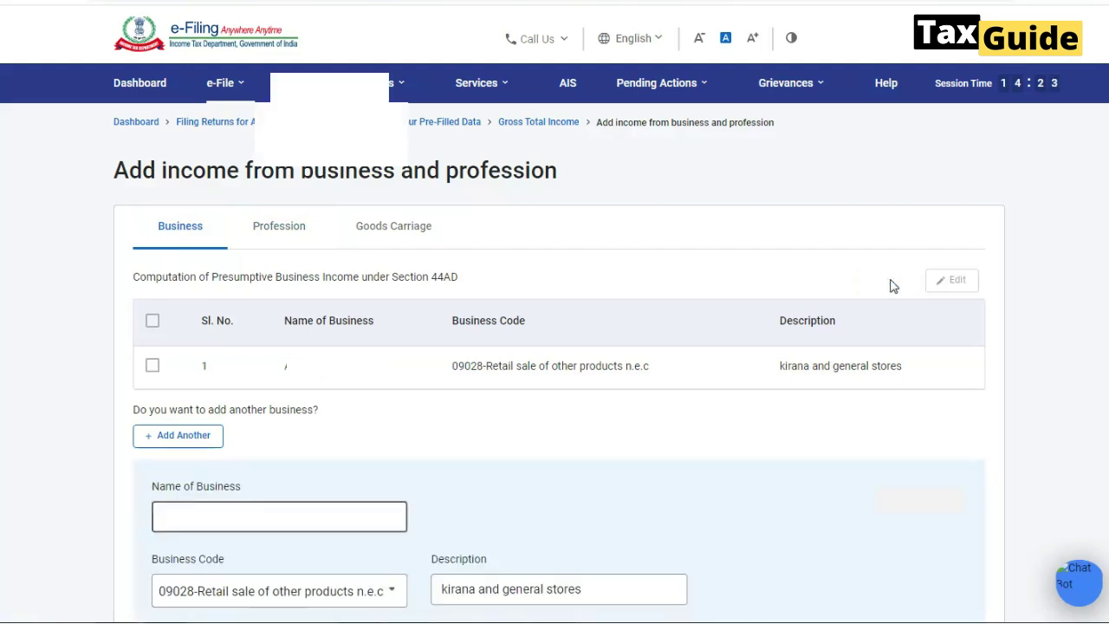
{"action": "scroll", "coordinate": [589, 475], "scroll_direction": "down", "scroll_amount": 3}
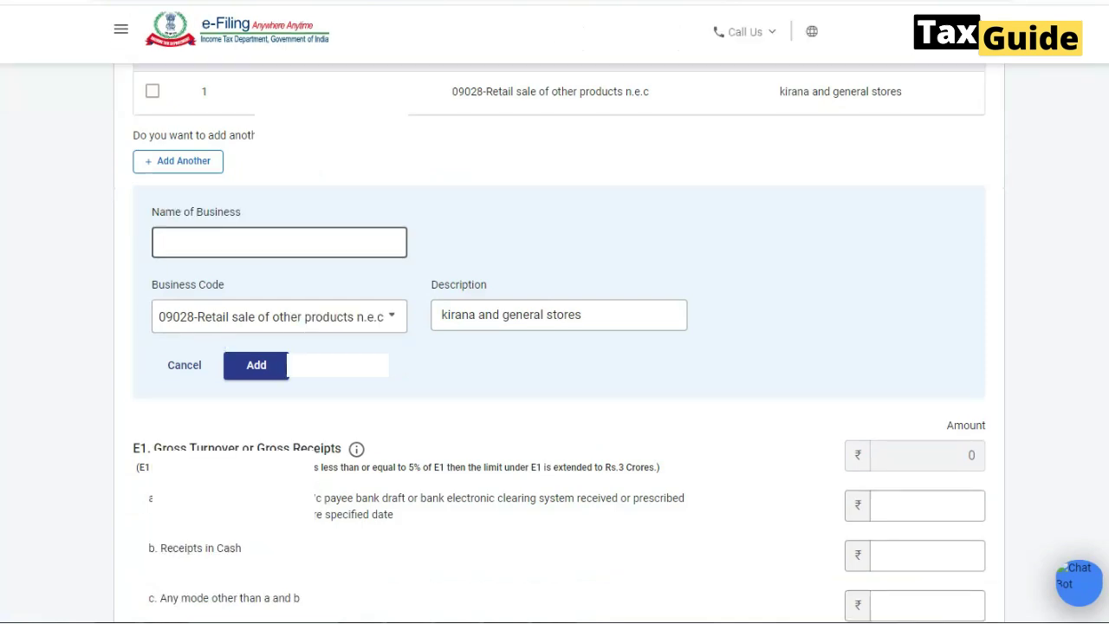
{"action": "left_click", "coordinate": [260, 367]}
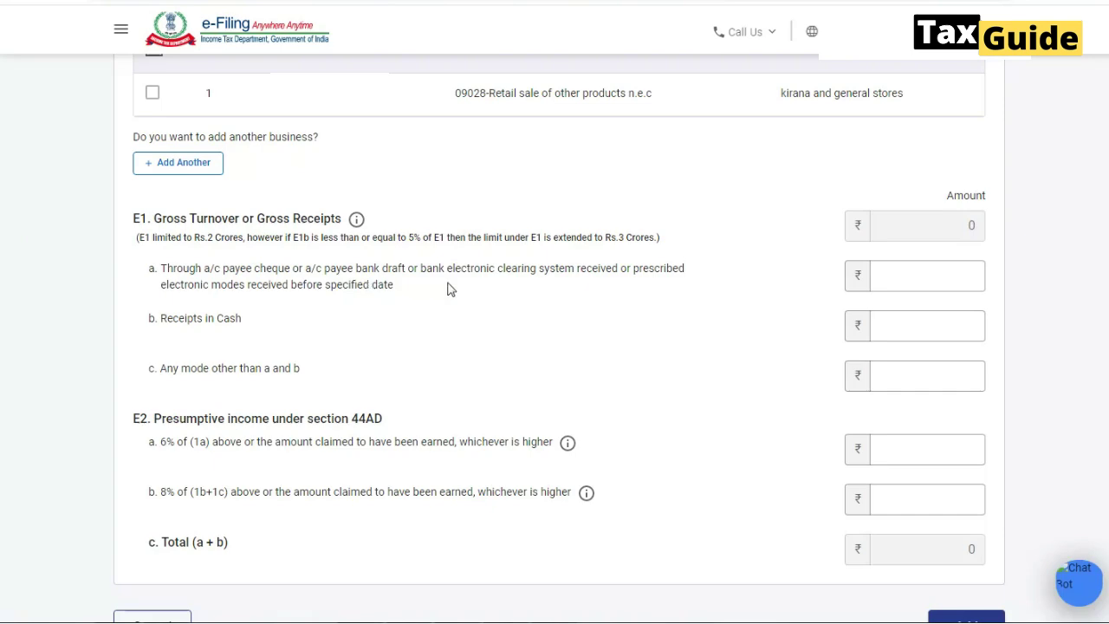
Enter 64,50,480 as receipts in cash under Gross Turnover or Gross Receipts
{"action": "left_click", "coordinate": [163, 370]}
{"action": "left_click", "coordinate": [925, 327]}
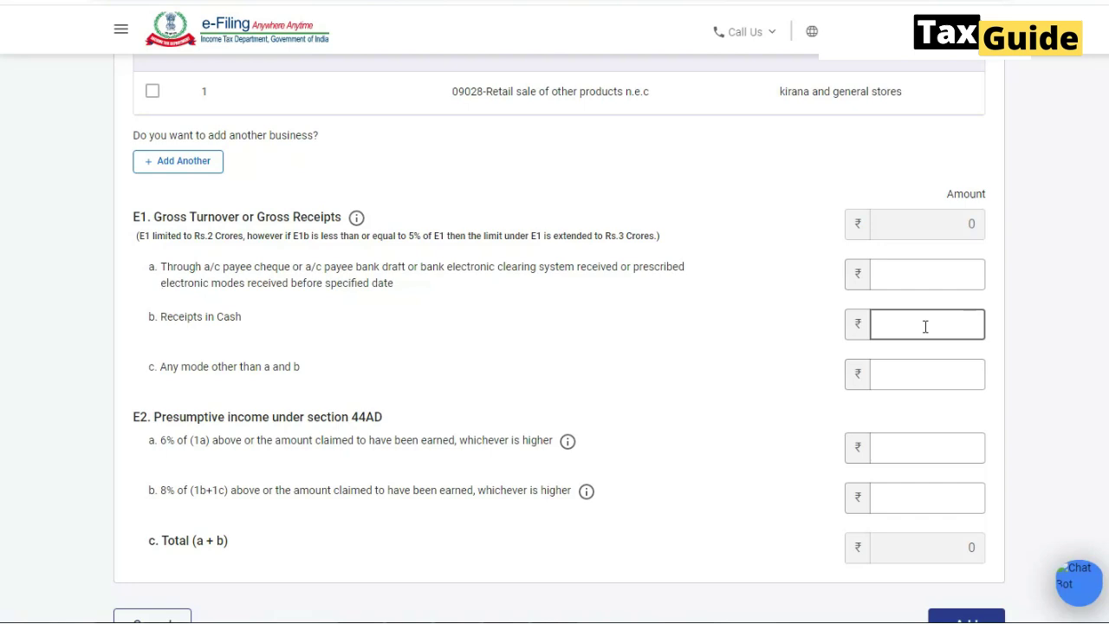
{"action": "type", "text": "64,50,"}
{"action": "type", "text": "48"}
{"action": "type", "text": "0"}
{"action": "left_click", "coordinate": [713, 362]}
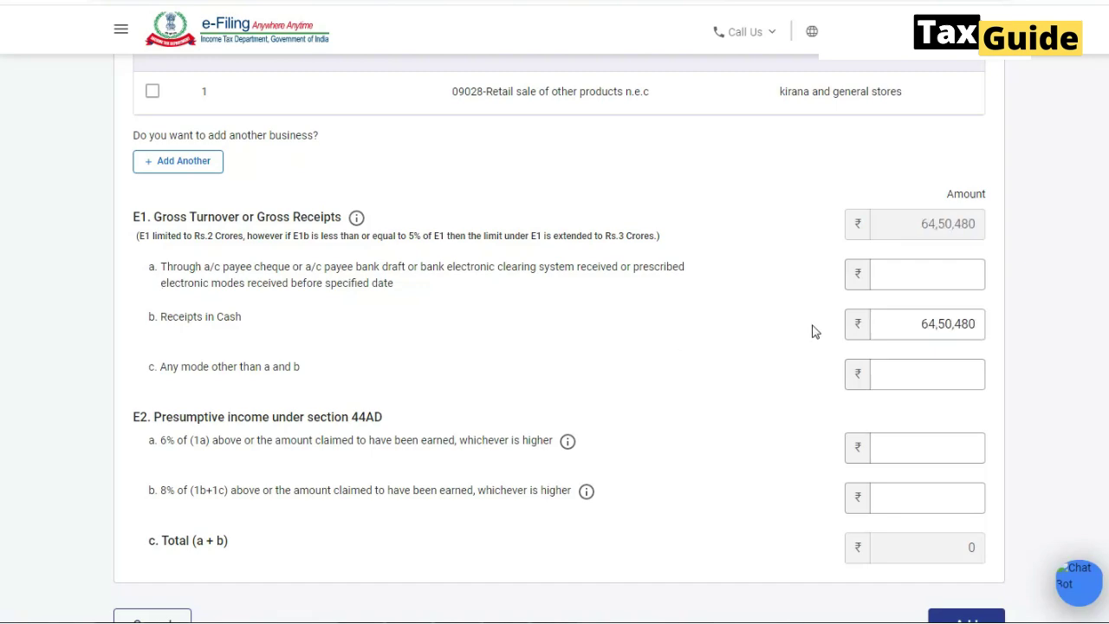
Set the 8% presumptive income under section 44AD to 5,16,038 and add the business income to the return
{"action": "left_click", "coordinate": [901, 323]}
{"action": "left_click", "coordinate": [923, 500]}
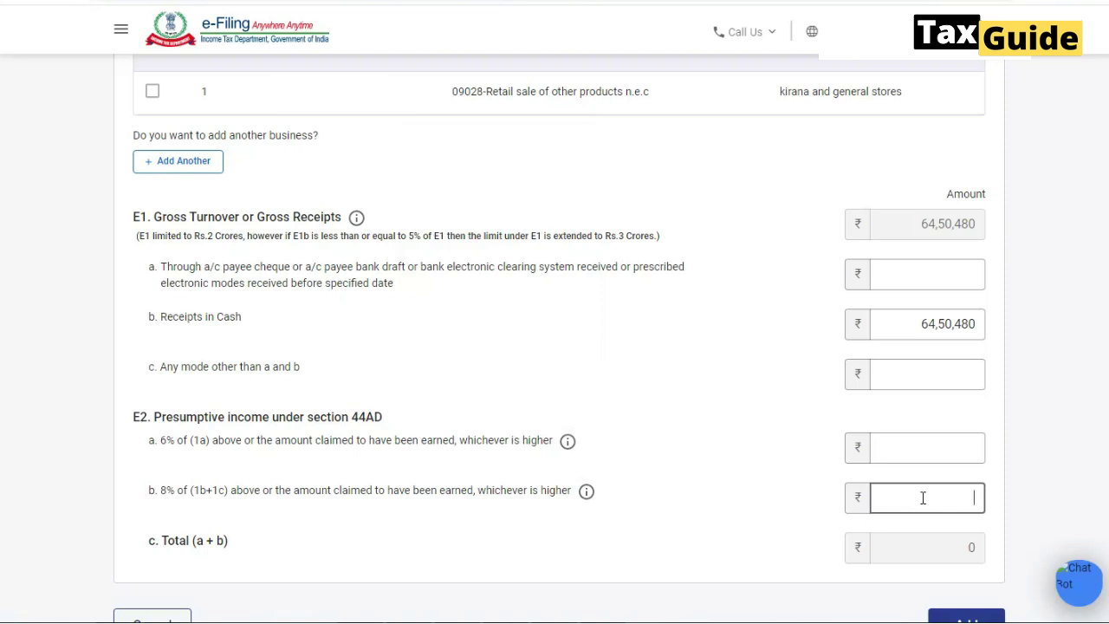
{"action": "type", "text": "516038"}
{"action": "left_click", "coordinate": [1081, 394]}
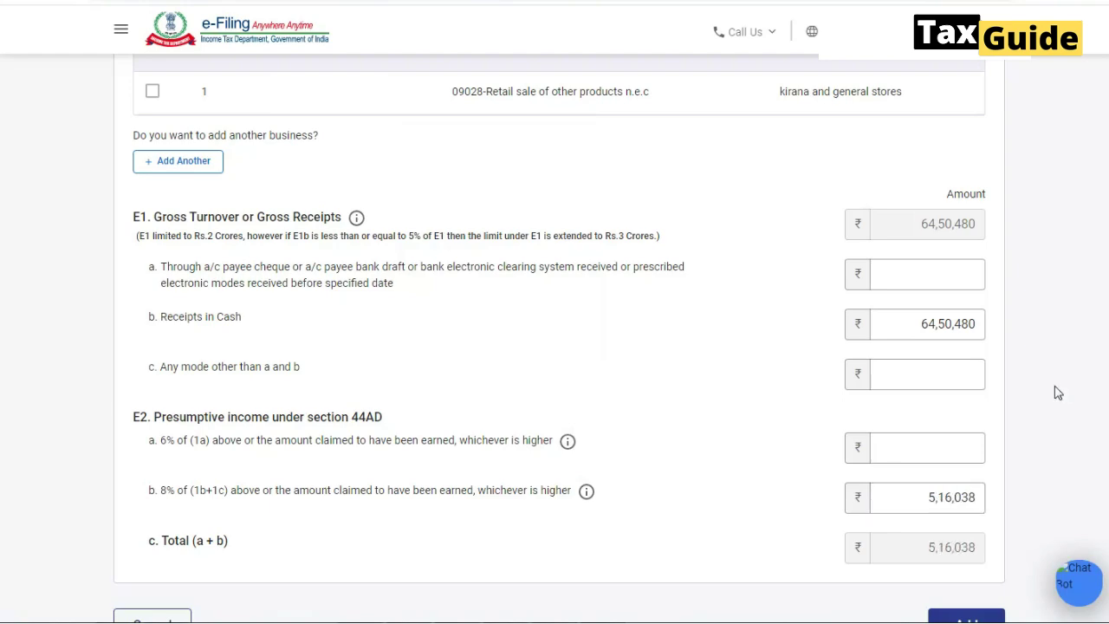
{"action": "scroll", "coordinate": [1056, 400], "scroll_direction": "down", "scroll_amount": 1}
{"action": "scroll", "coordinate": [1056, 400], "scroll_direction": "down", "scroll_amount": 1}
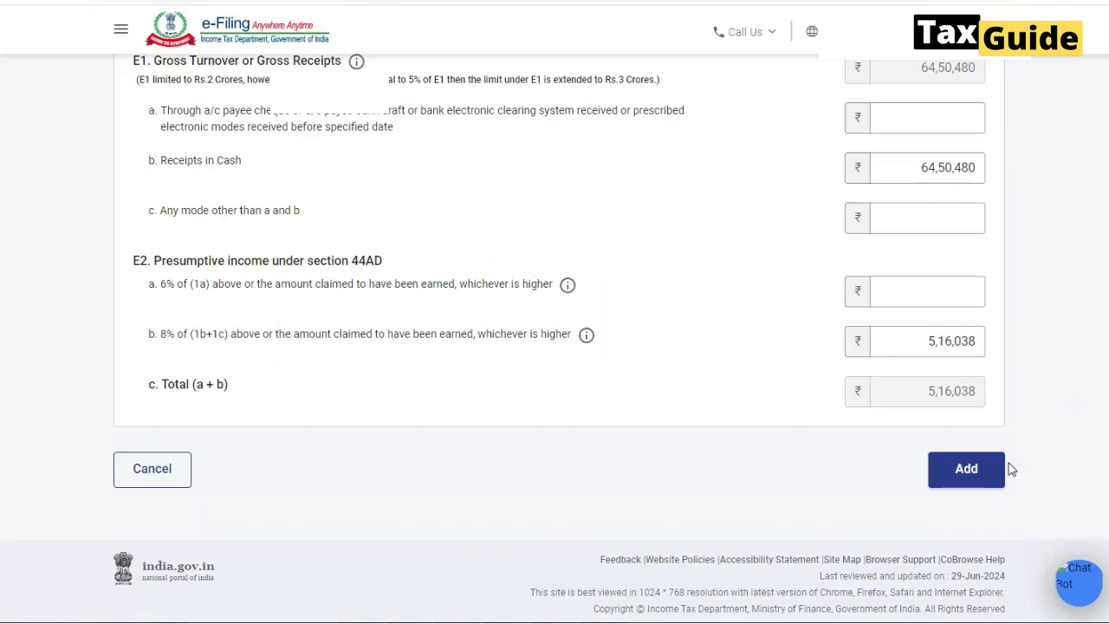
{"action": "left_click", "coordinate": [958, 476]}
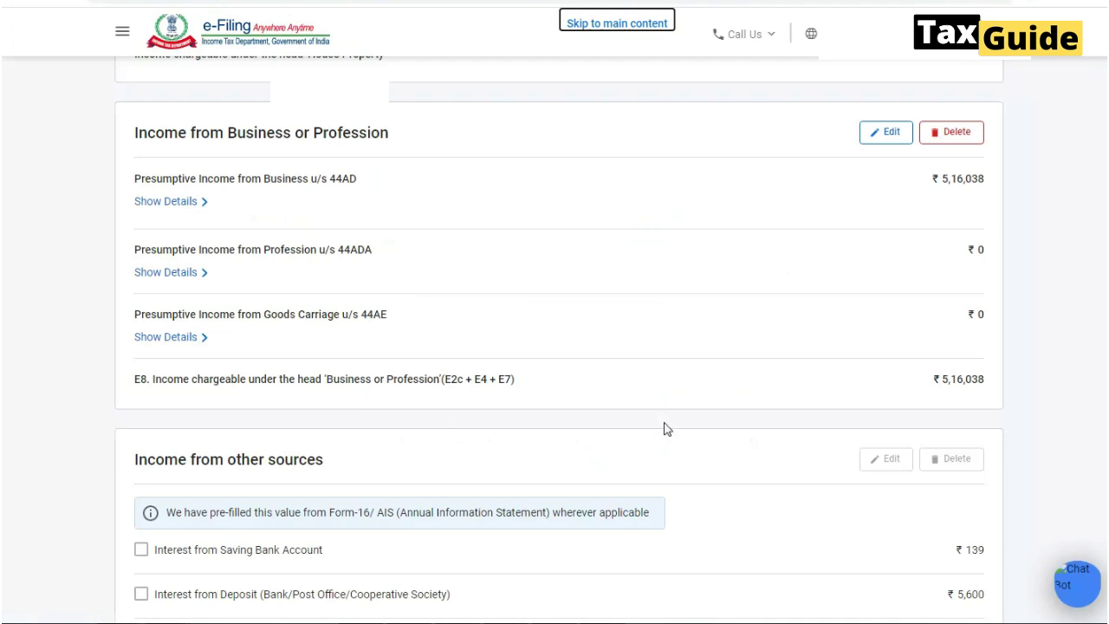
Select Interest from Deposit under Income from other sources and confirm the Gross Total Income section
{"action": "scroll", "coordinate": [664, 428], "scroll_direction": "down", "scroll_amount": 2}
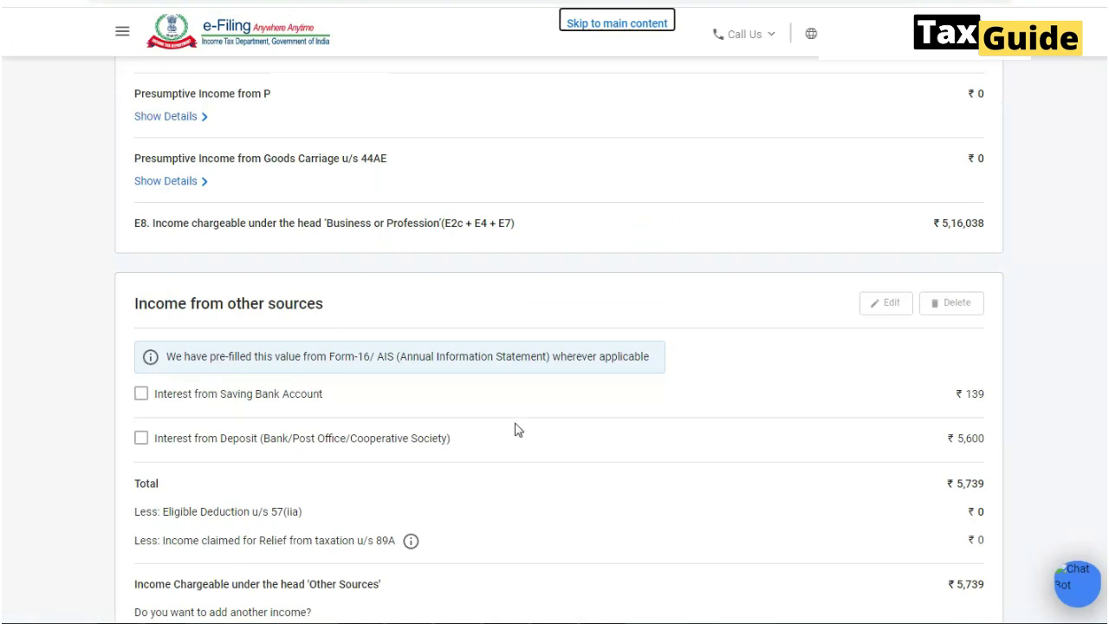
{"action": "scroll", "coordinate": [514, 430], "scroll_direction": "down", "scroll_amount": 2}
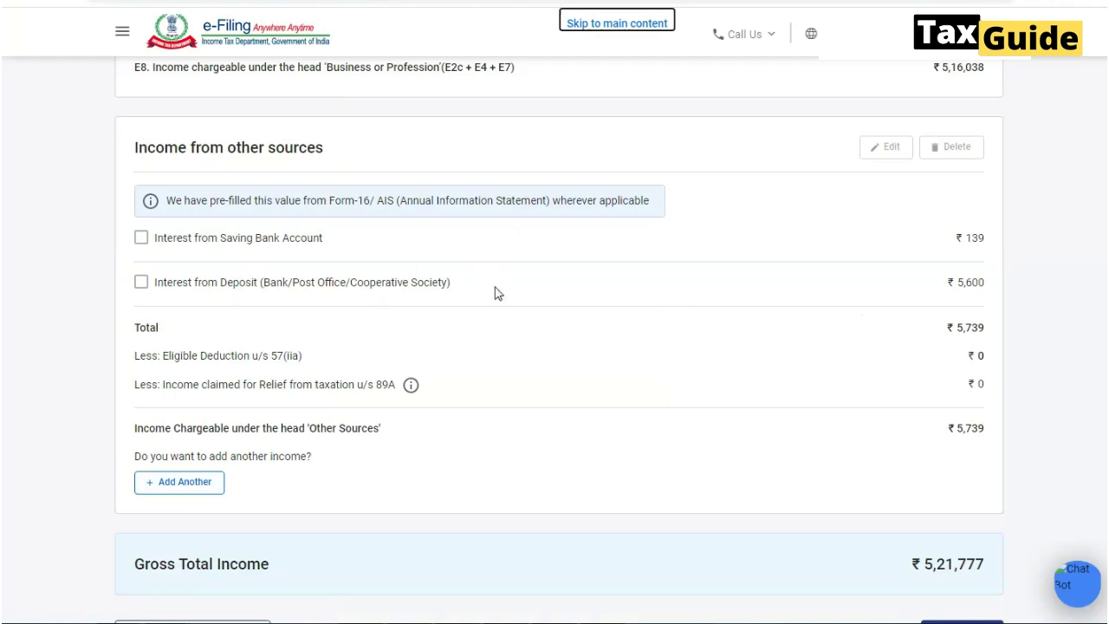
{"action": "left_click", "coordinate": [141, 284]}
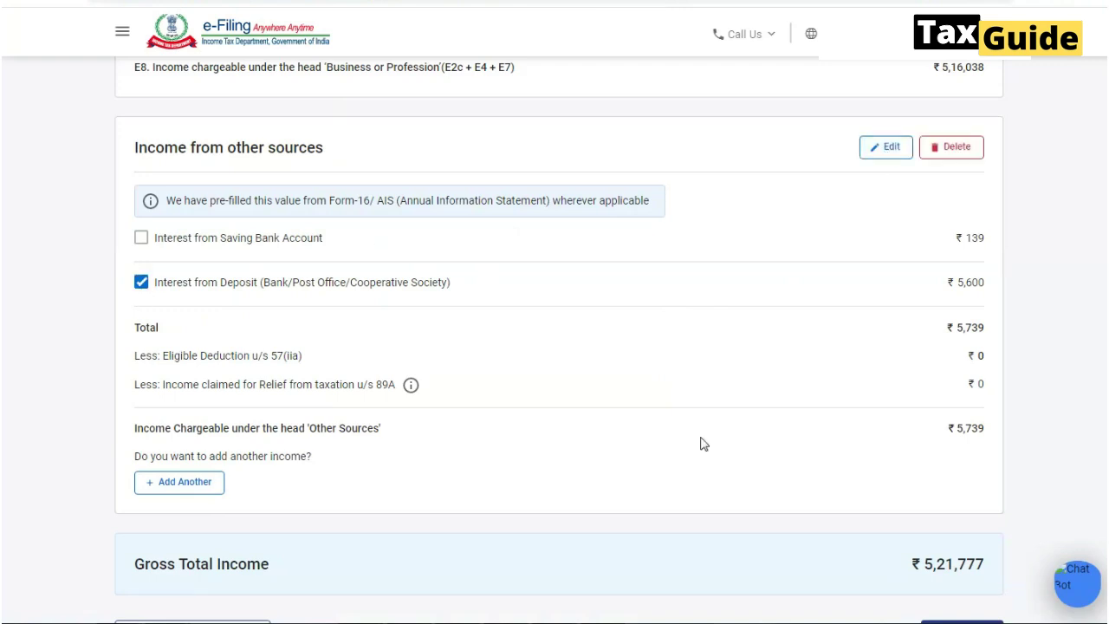
{"action": "scroll", "coordinate": [700, 443], "scroll_direction": "down", "scroll_amount": 3}
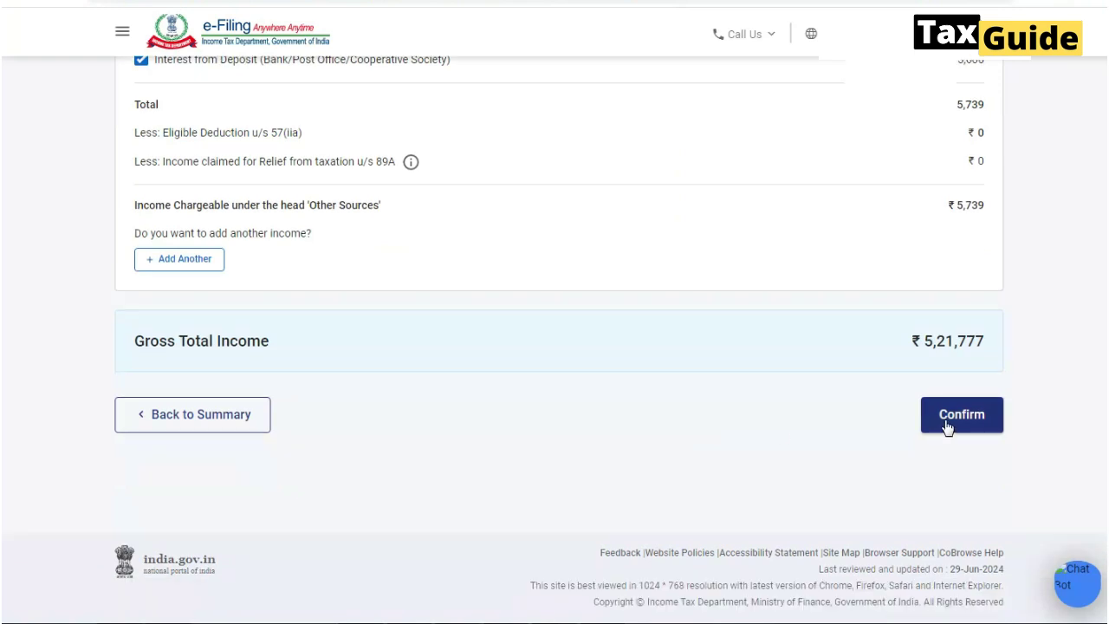
{"action": "left_click", "coordinate": [947, 427]}
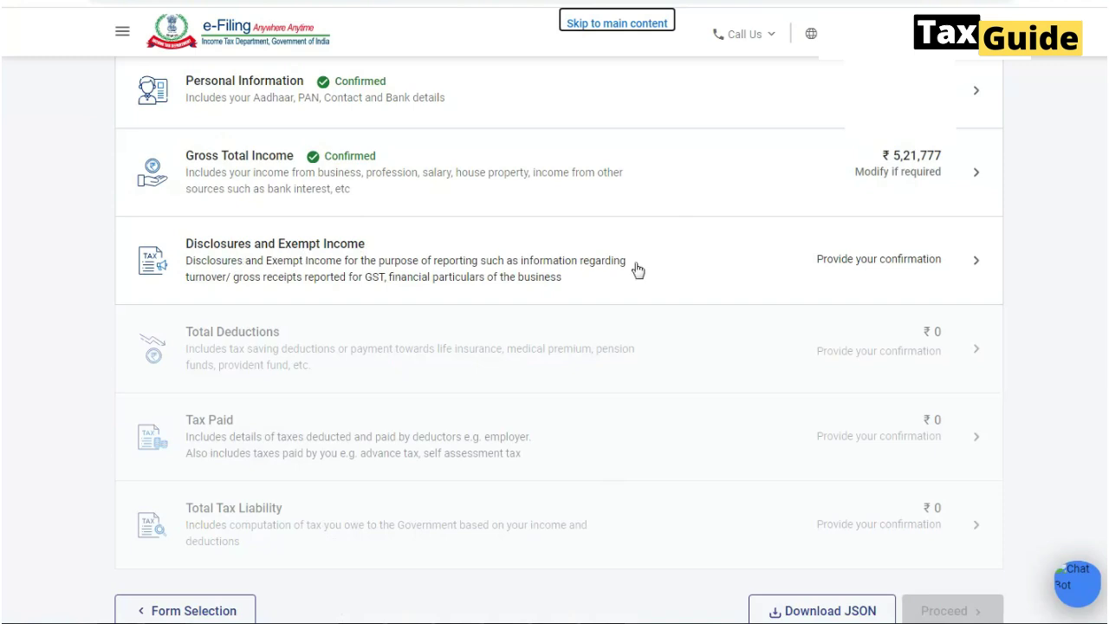
Open the Disclosures and Exempt Income section and start adding the Financial Particulars of the business
{"action": "left_click", "coordinate": [877, 266]}
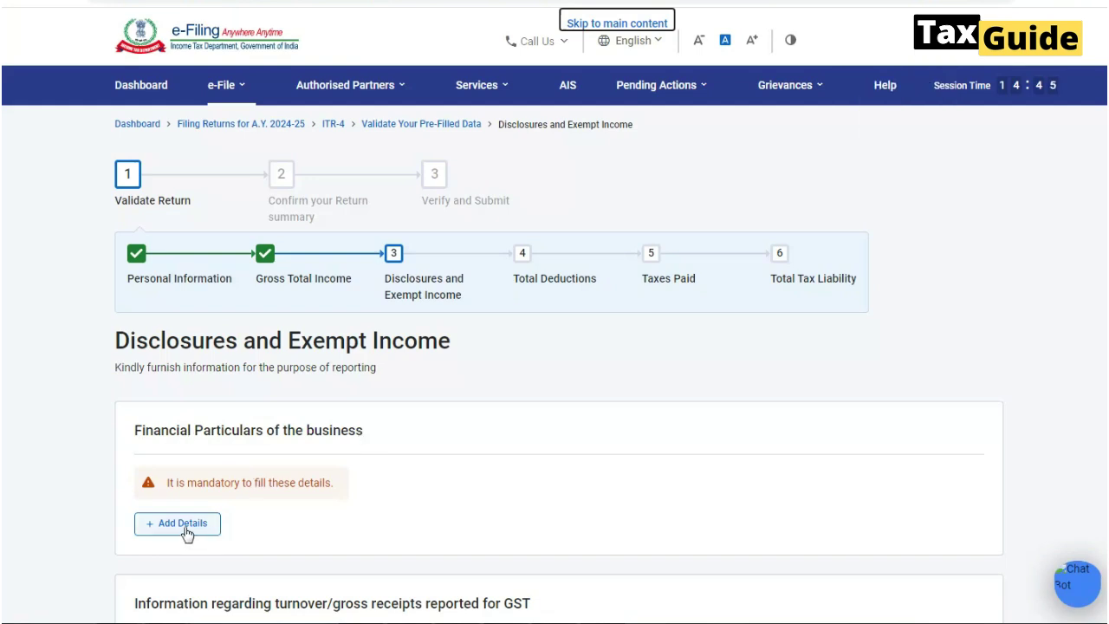
{"action": "left_click", "coordinate": [183, 526]}
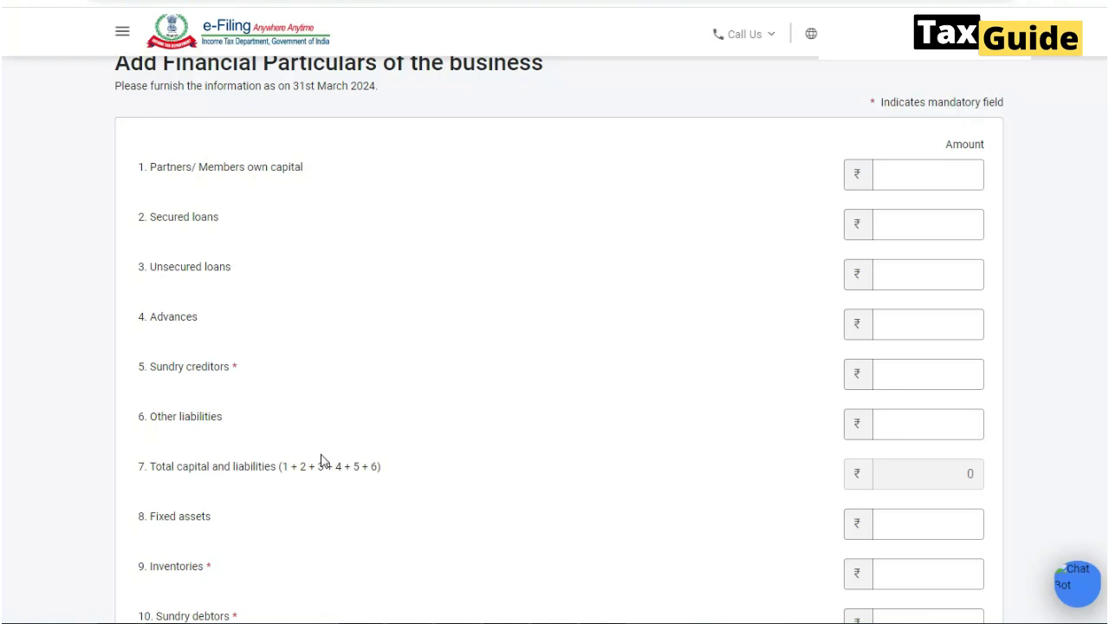
Examine the mandatory Financial Particulars fields for sundry creditors, inventories, sundry debtors and cash-in-hand
{"action": "scroll", "coordinate": [378, 307], "scroll_direction": "down", "scroll_amount": 2}
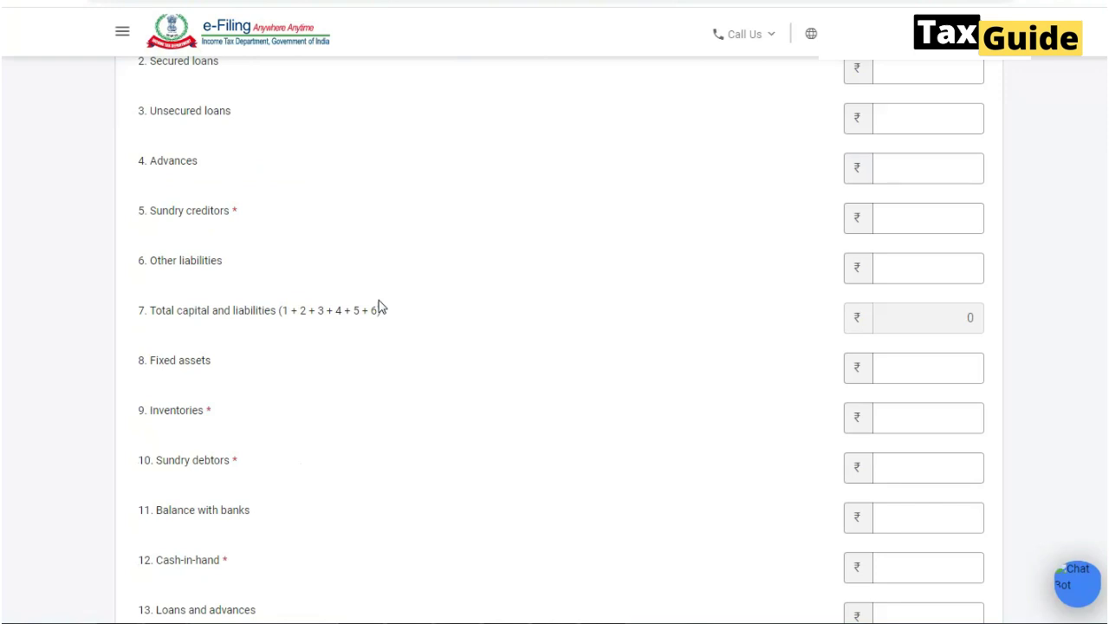
{"action": "left_click", "coordinate": [153, 215]}
{"action": "left_click", "coordinate": [134, 210]}
{"action": "left_click", "coordinate": [208, 219]}
{"action": "left_click", "coordinate": [438, 253]}
{"action": "left_click", "coordinate": [173, 421]}
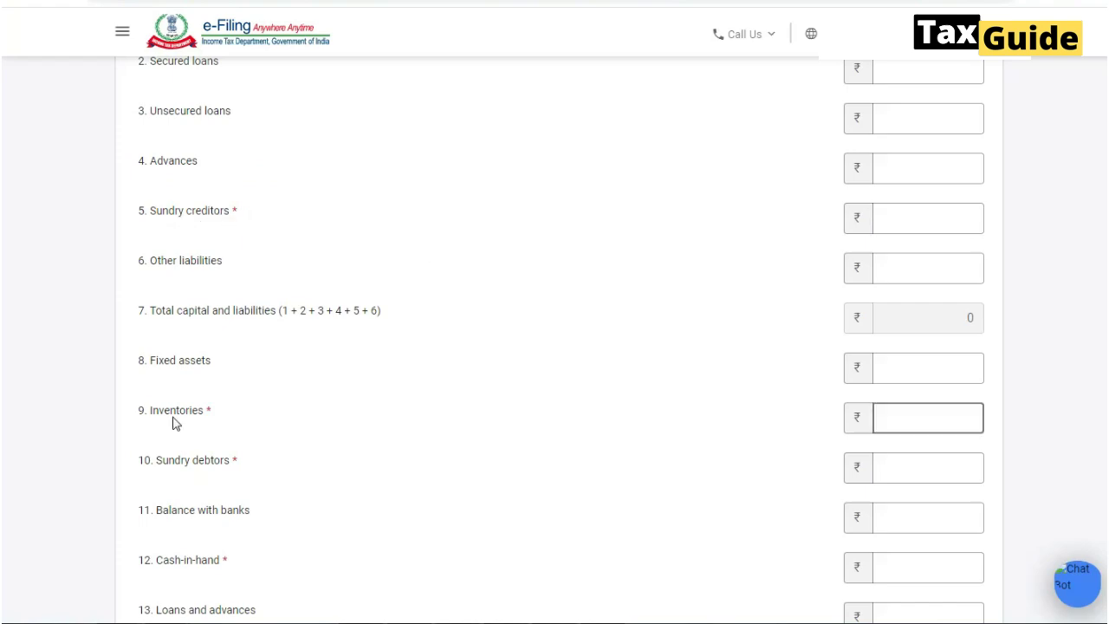
{"action": "left_click", "coordinate": [247, 424]}
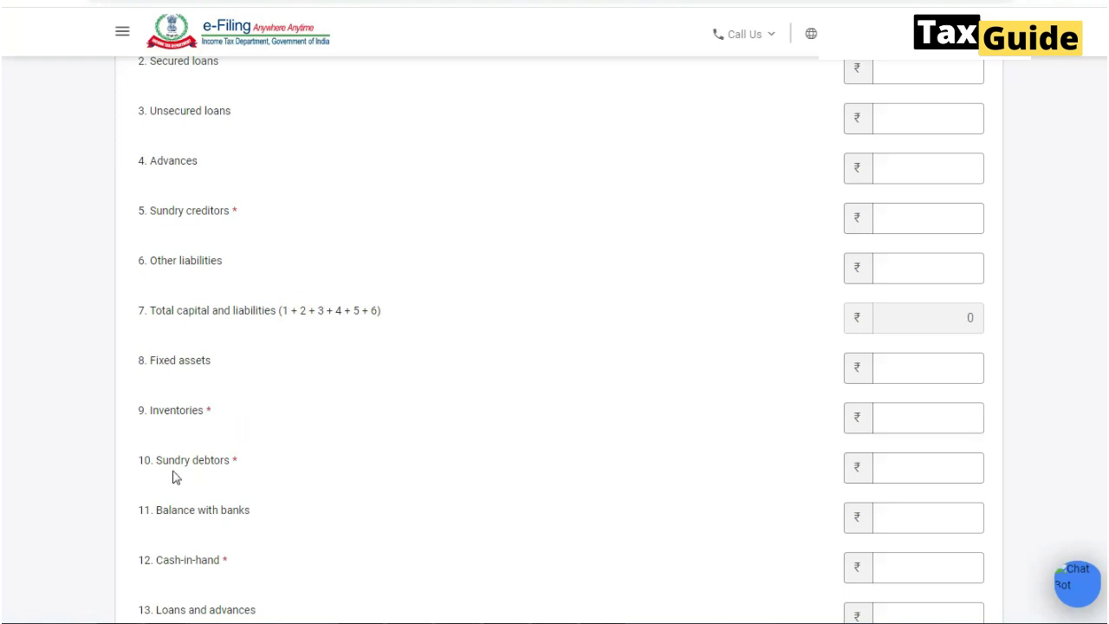
{"action": "left_click", "coordinate": [207, 474]}
{"action": "left_click", "coordinate": [278, 490]}
{"action": "left_click", "coordinate": [203, 566]}
{"action": "left_click", "coordinate": [264, 574]}
{"action": "left_click", "coordinate": [194, 559]}
Enter the business assets: cash-in-hand 45,420, sundry debtors 1,54,201 and inventories 7,04,254
{"action": "left_click", "coordinate": [936, 564]}
{"action": "left_click", "coordinate": [937, 564]}
{"action": "type", "text": "45420"}
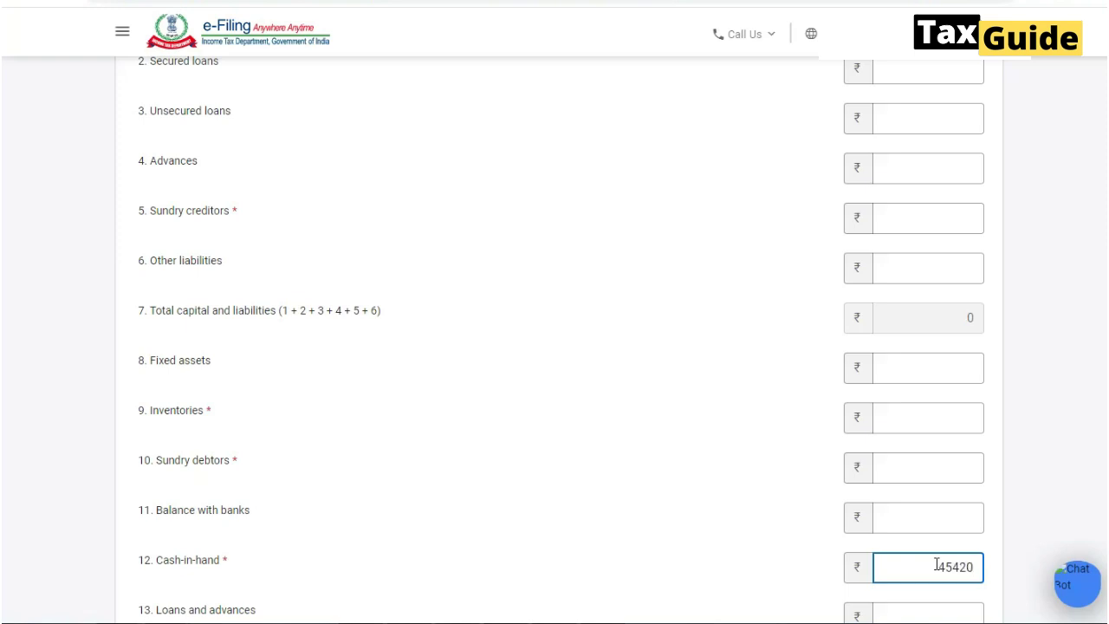
{"action": "left_click", "coordinate": [917, 465]}
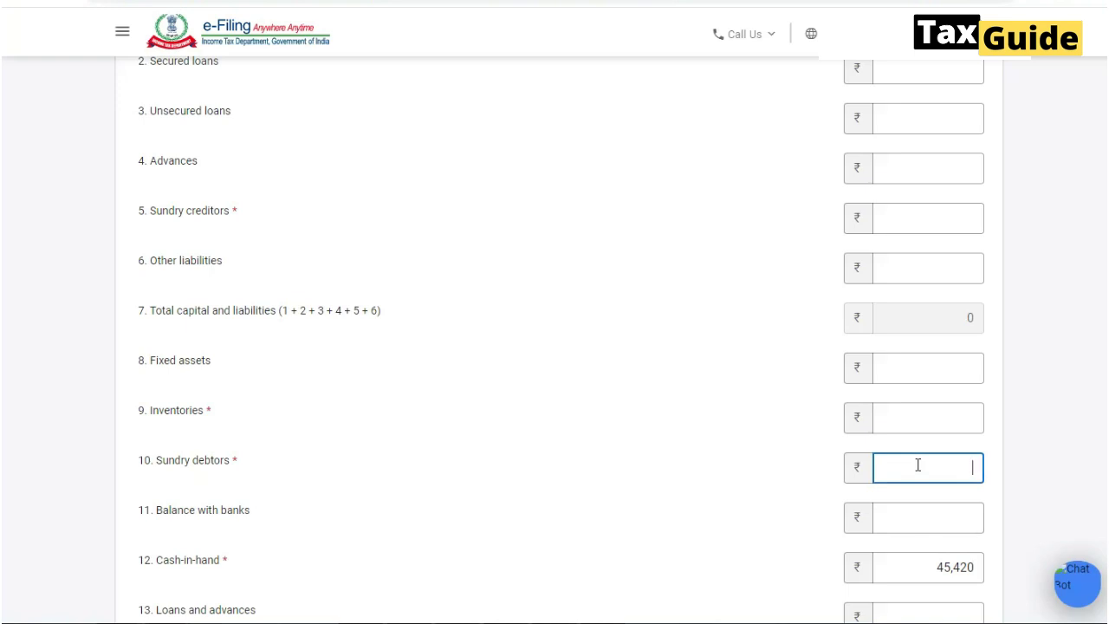
{"action": "type", "text": "154201"}
{"action": "left_click", "coordinate": [902, 412]}
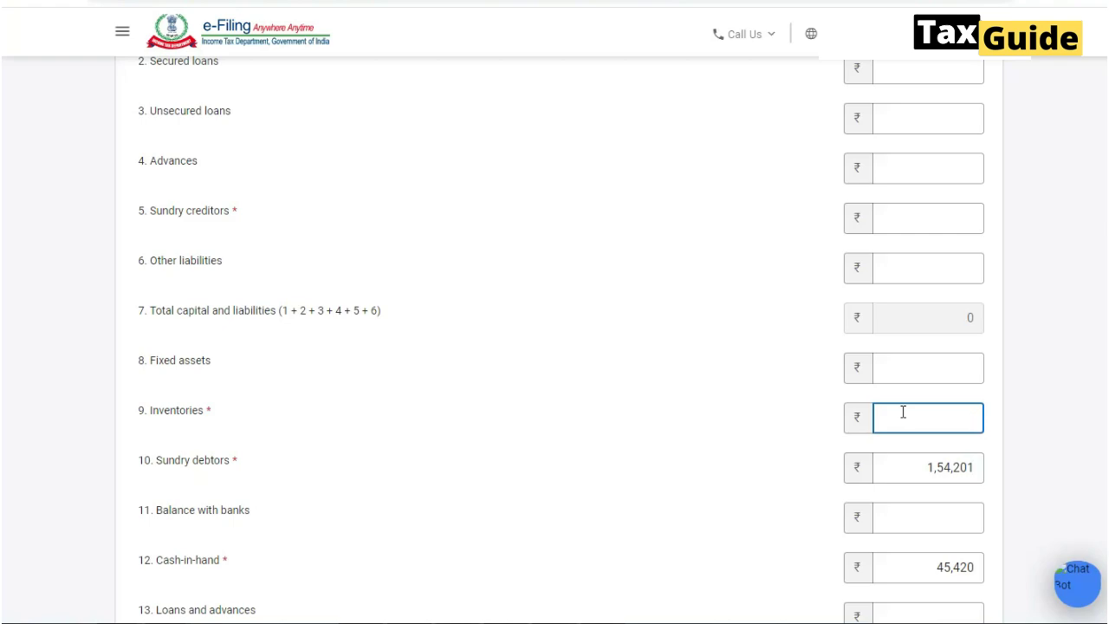
{"action": "type", "text": "704254"}
Set sundry creditors to 41,247 and add the Financial Particulars to the return
{"action": "left_click", "coordinate": [900, 214]}
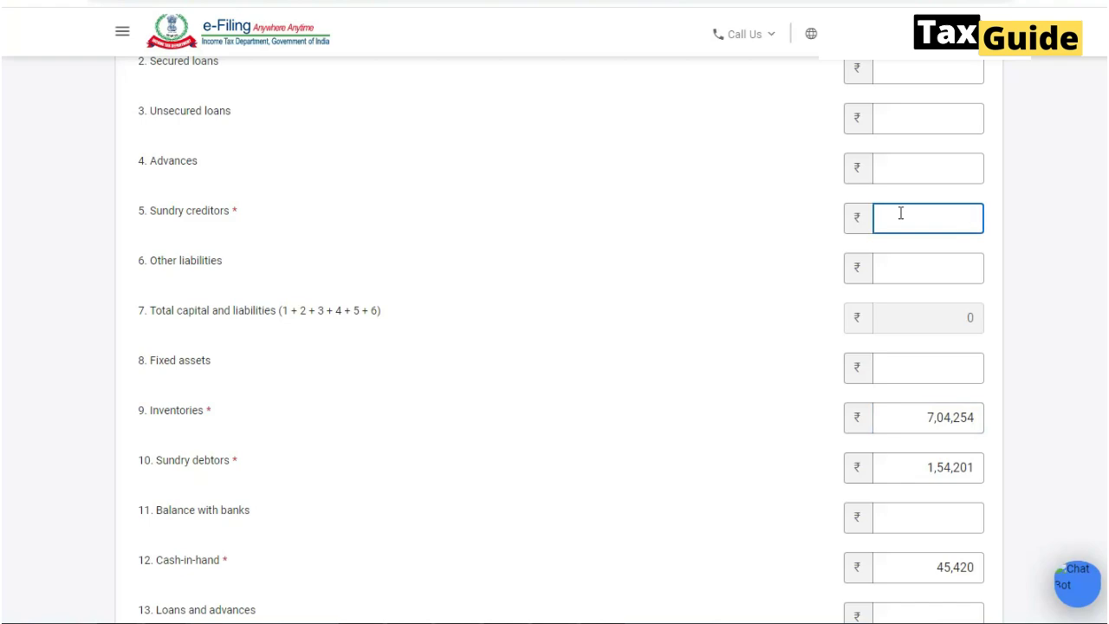
{"action": "type", "text": "41247"}
{"action": "left_click", "coordinate": [1061, 384]}
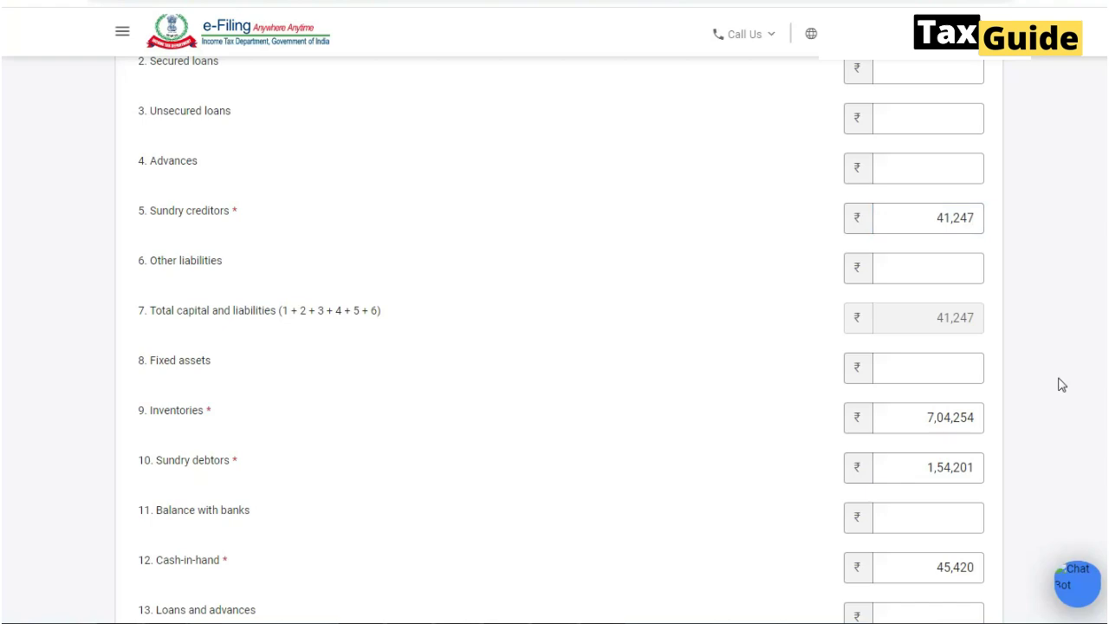
{"action": "scroll", "coordinate": [1059, 384], "scroll_direction": "down", "scroll_amount": 4}
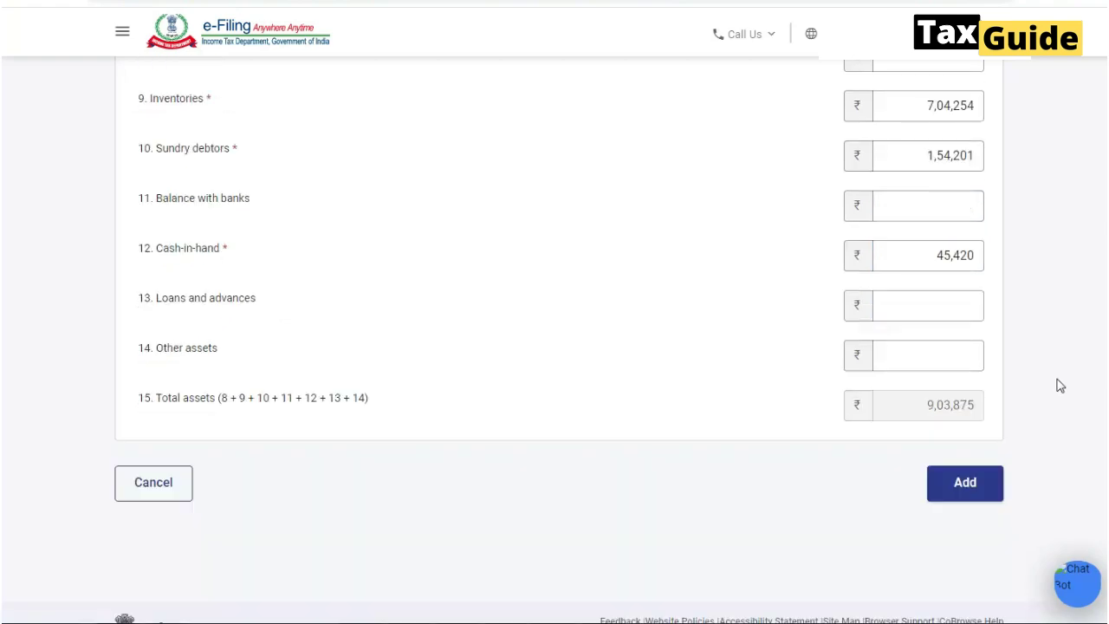
{"action": "left_click", "coordinate": [965, 495]}
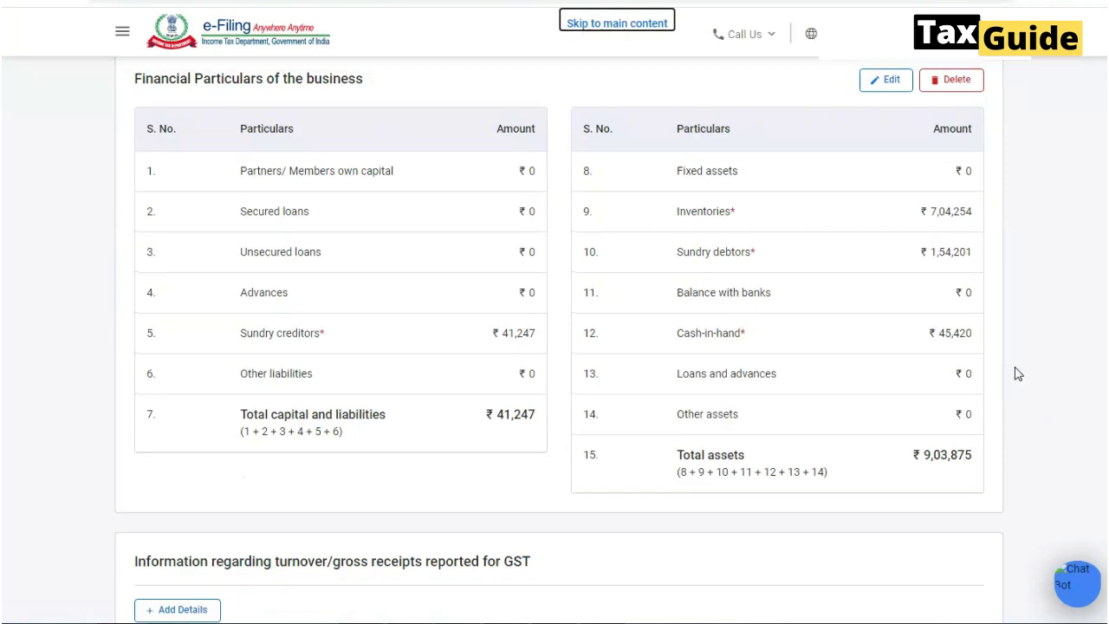
Confirm the Disclosures and Exempt Income section without GST or exempt income details and open Total Deductions
{"action": "scroll", "coordinate": [1018, 373], "scroll_direction": "down", "scroll_amount": 3}
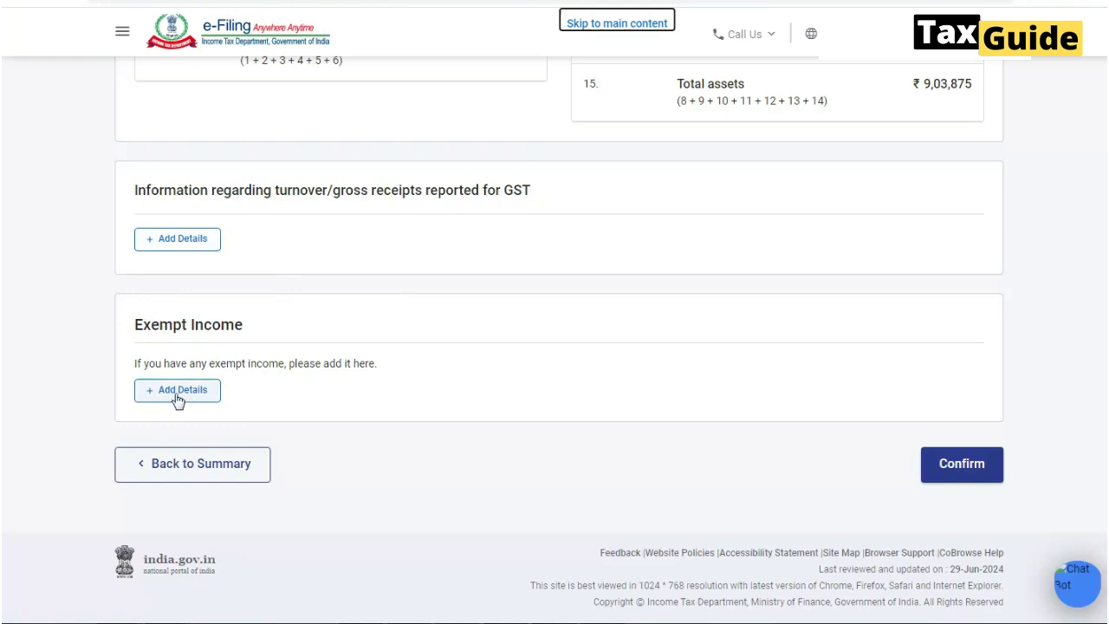
{"action": "left_click", "coordinate": [960, 468]}
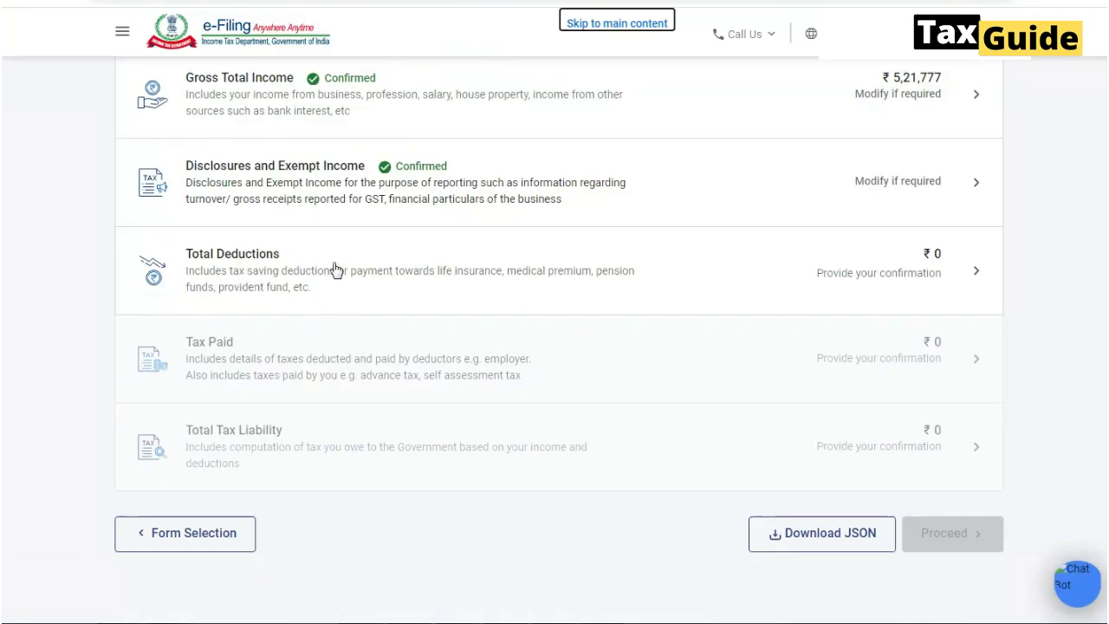
{"action": "left_click", "coordinate": [949, 277]}
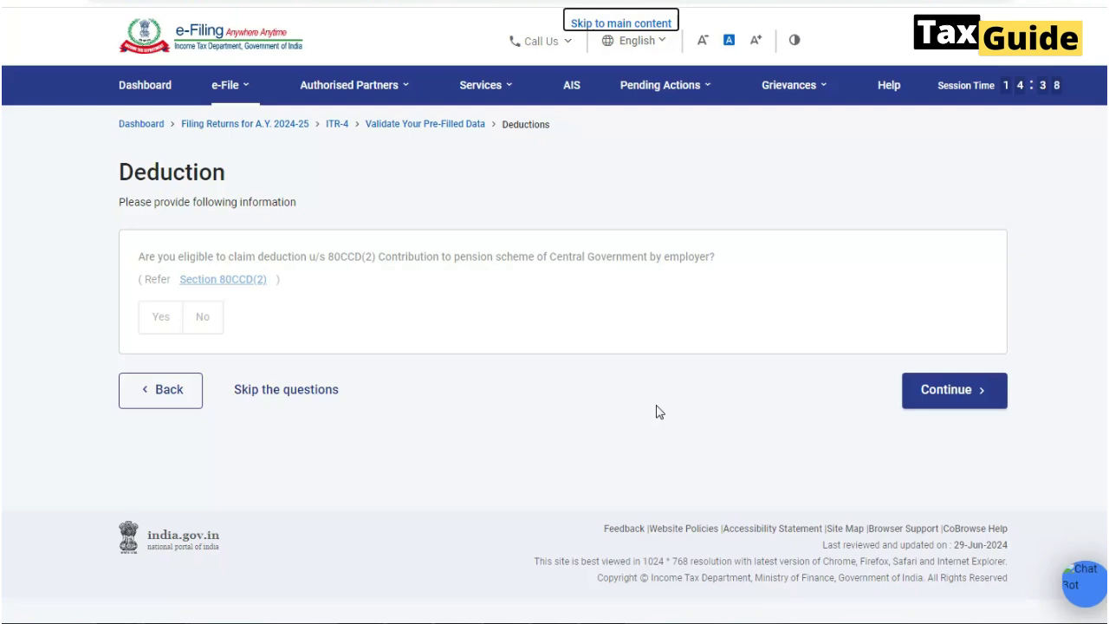
Continue past the unanswered 80CCD(2) question and confirm the Total Deductions section without adding any deduction
{"action": "left_click", "coordinate": [967, 397]}
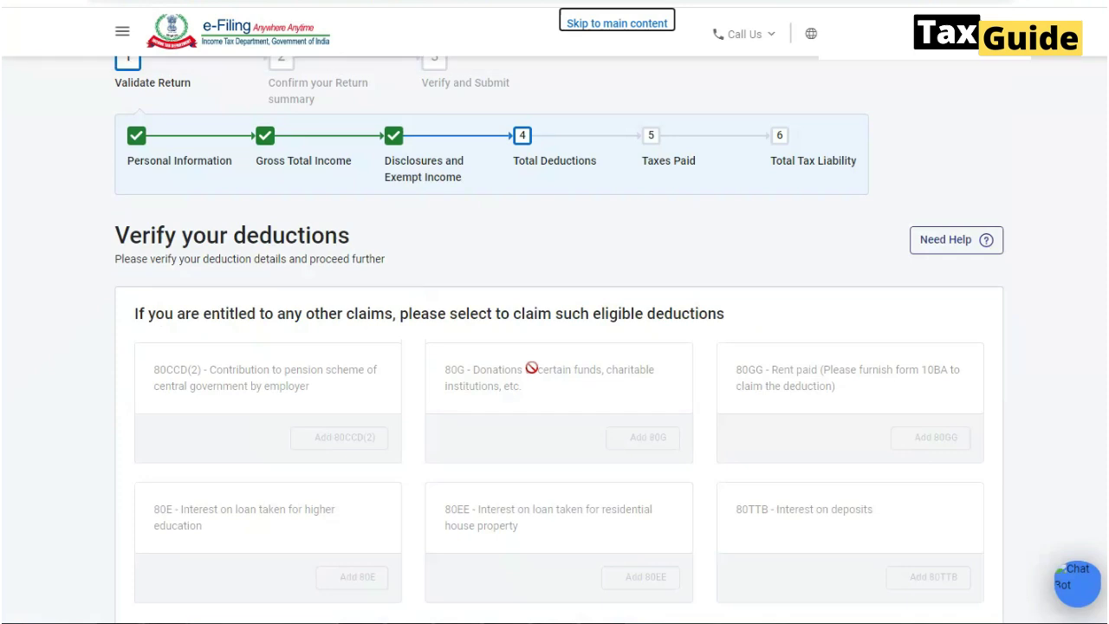
{"action": "scroll", "coordinate": [531, 369], "scroll_direction": "down", "scroll_amount": 3}
{"action": "left_click", "coordinate": [960, 488]}
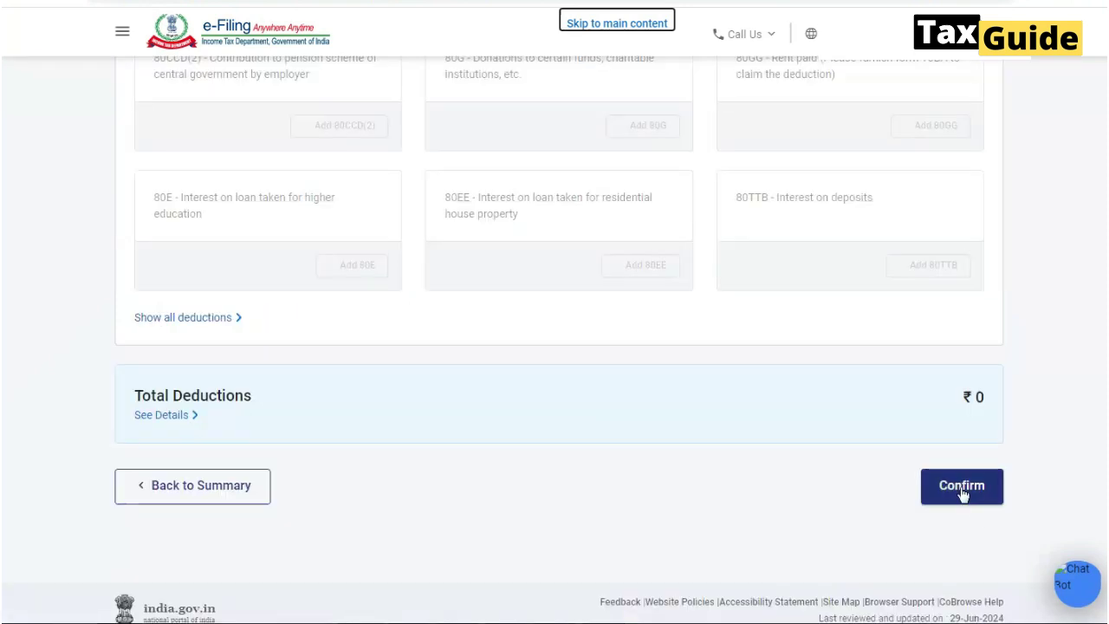
{"action": "left_click", "coordinate": [963, 493]}
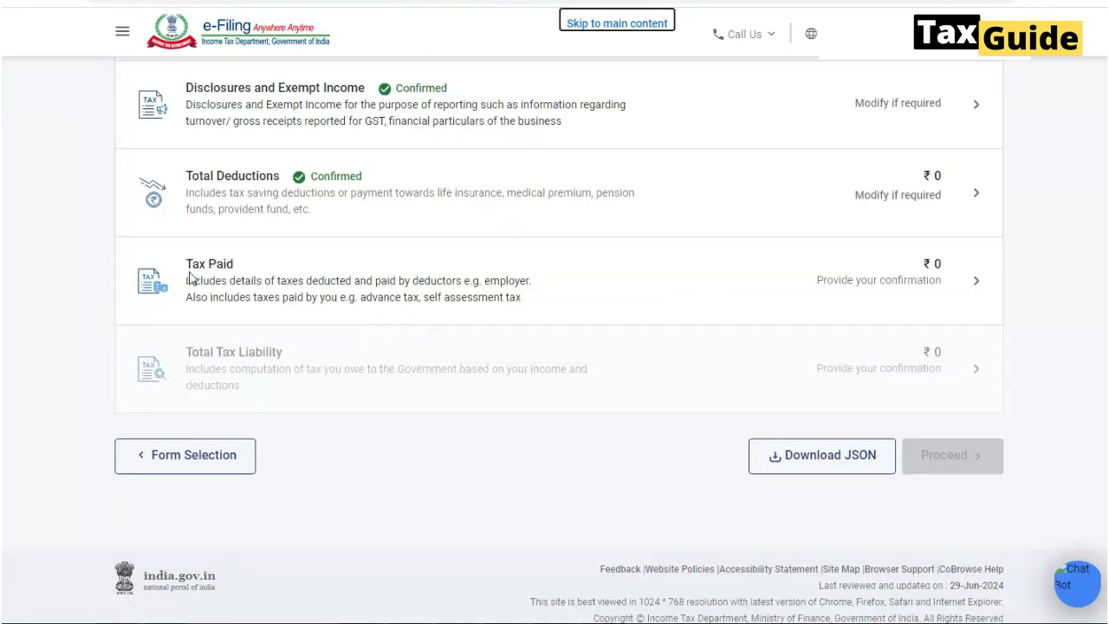
Review the taxes paid details and confirm the Tax Paid section without adding any TDS, TCS or advance tax entries
{"action": "left_click", "coordinate": [909, 289]}
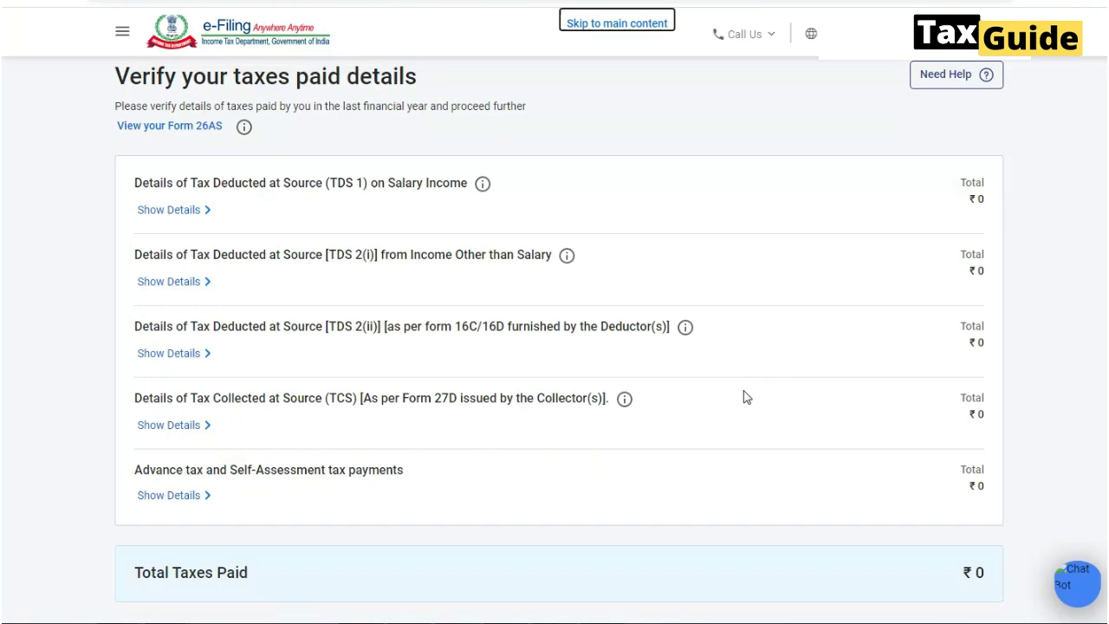
{"action": "scroll", "coordinate": [743, 398], "scroll_direction": "down", "scroll_amount": 2}
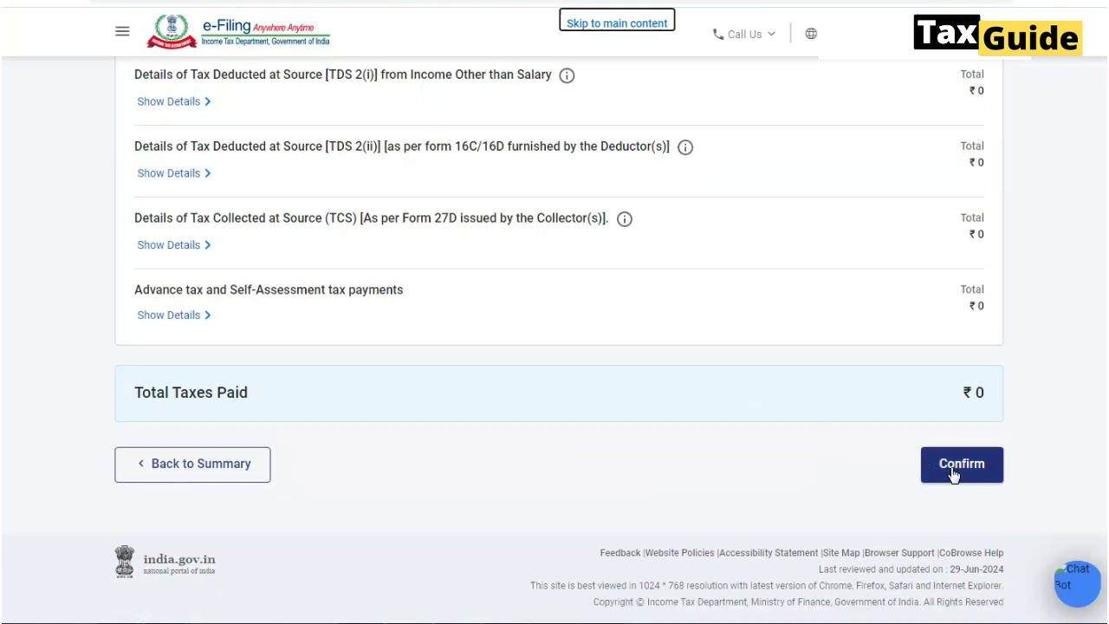
{"action": "left_click", "coordinate": [952, 475]}
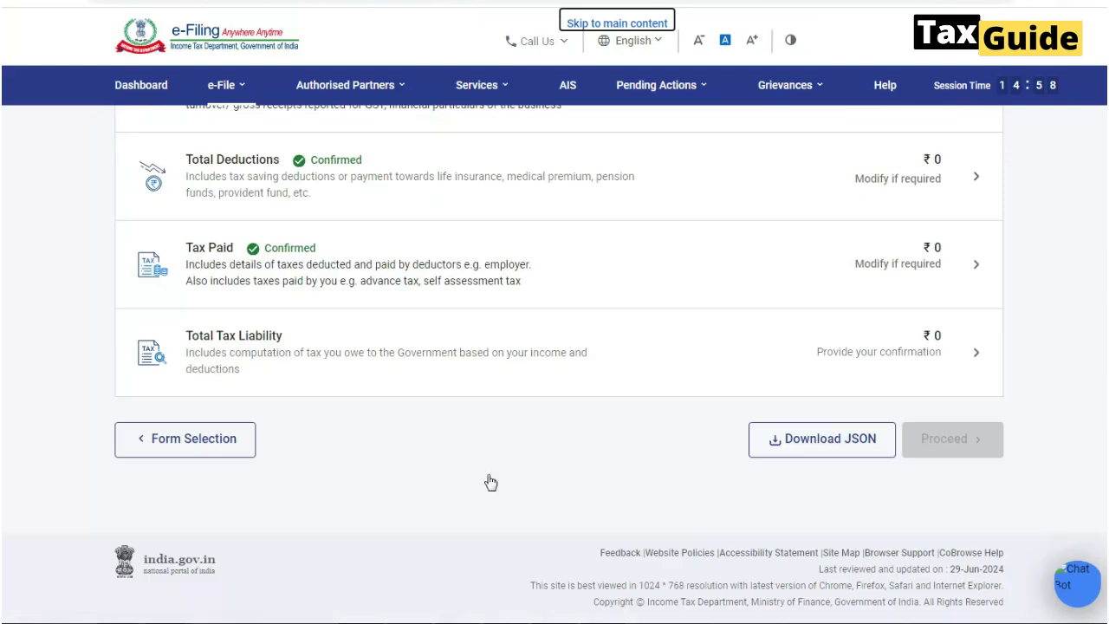
Review the computation of income, tax, interest and fees, and confirm the Total Tax Liability section
{"action": "left_click", "coordinate": [902, 360]}
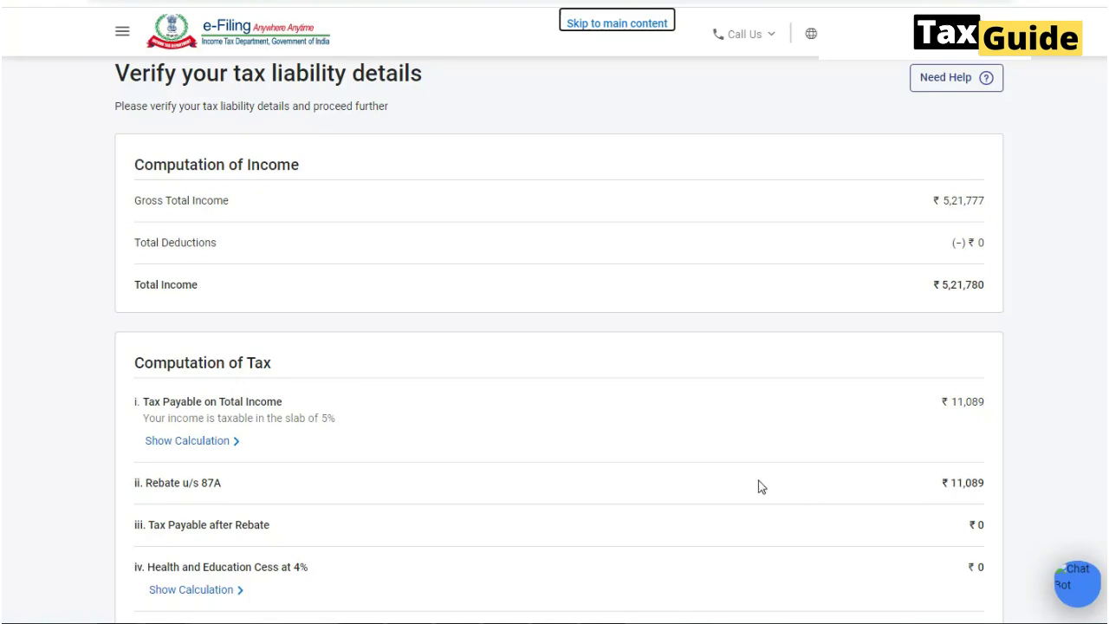
{"action": "scroll", "coordinate": [758, 487], "scroll_direction": "down", "scroll_amount": 9}
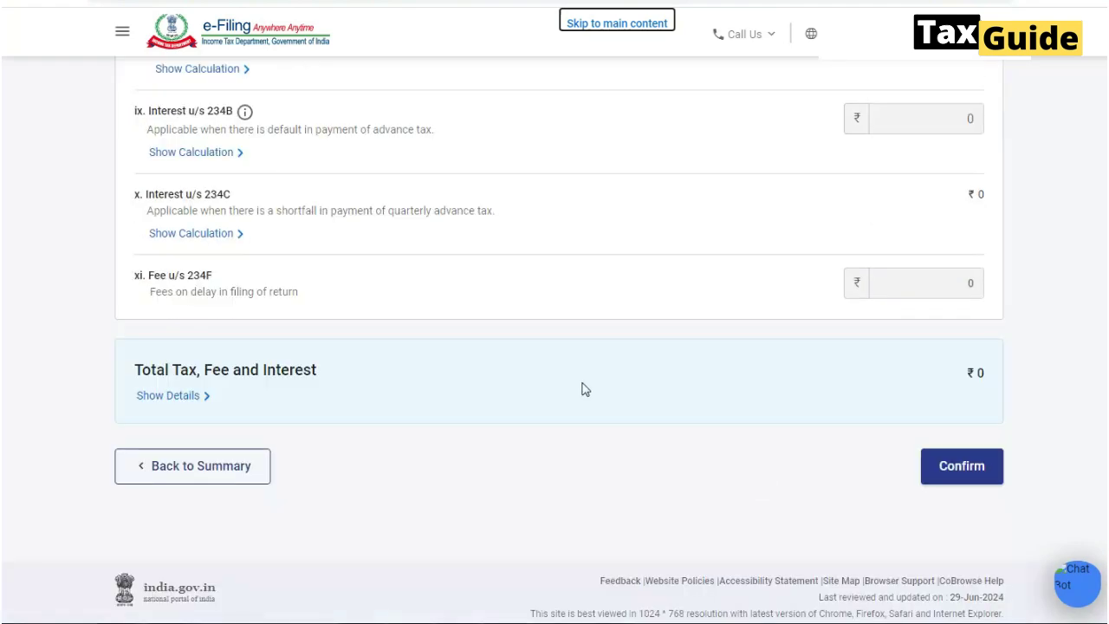
{"action": "left_click", "coordinate": [961, 472]}
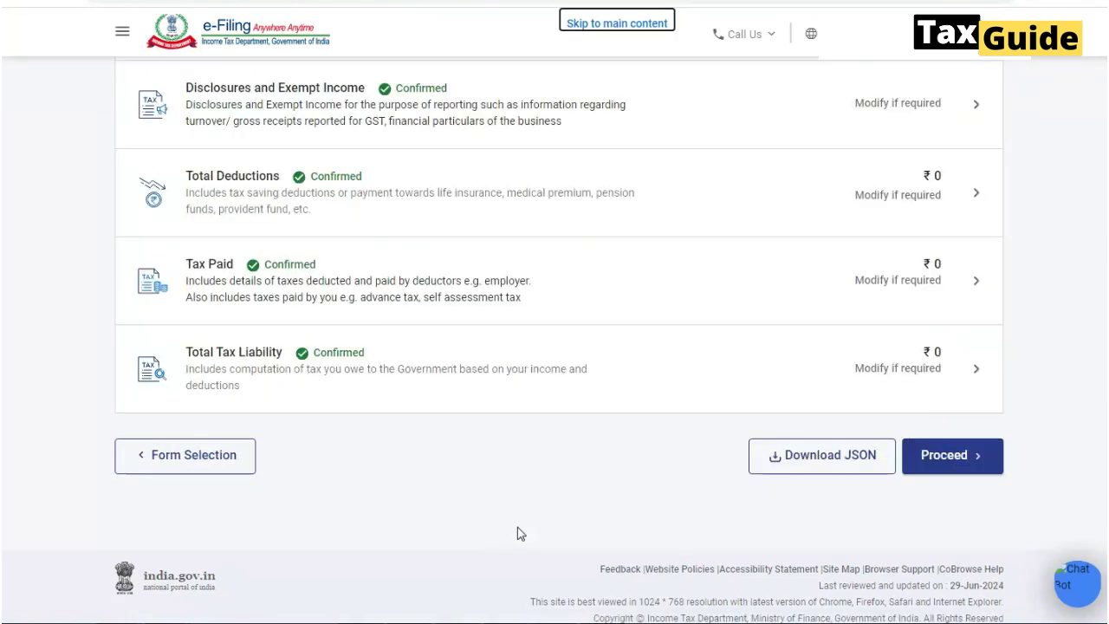
Proceed from the confirmed return sections to the tax summary, review it through to the amount payable, and continue to the return preview
{"action": "left_click", "coordinate": [947, 460]}
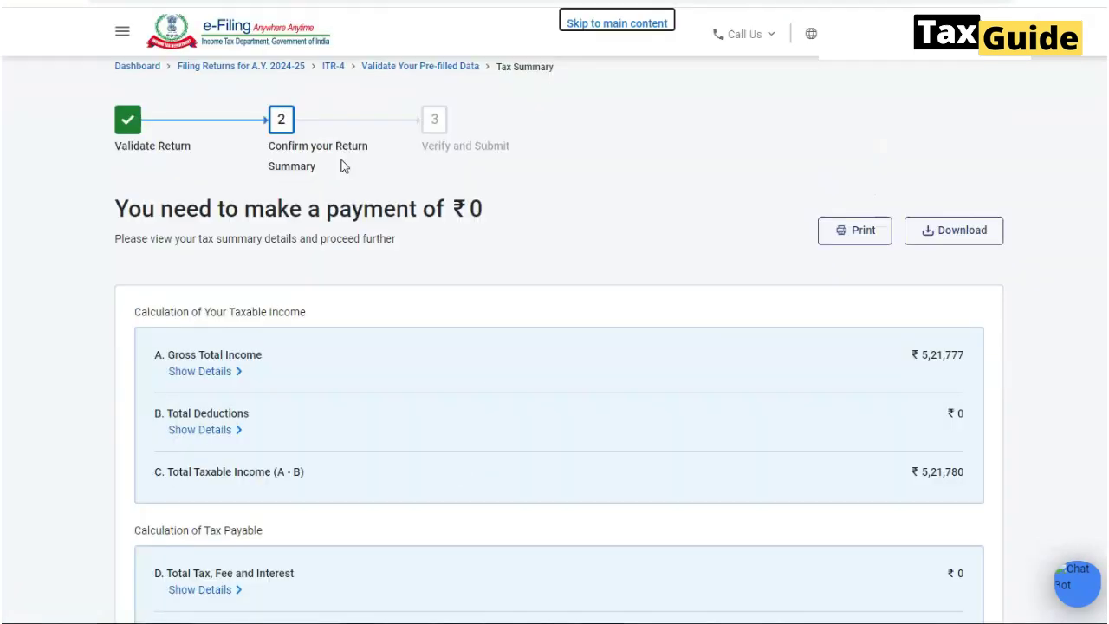
{"action": "scroll", "coordinate": [668, 378], "scroll_direction": "down", "scroll_amount": 3}
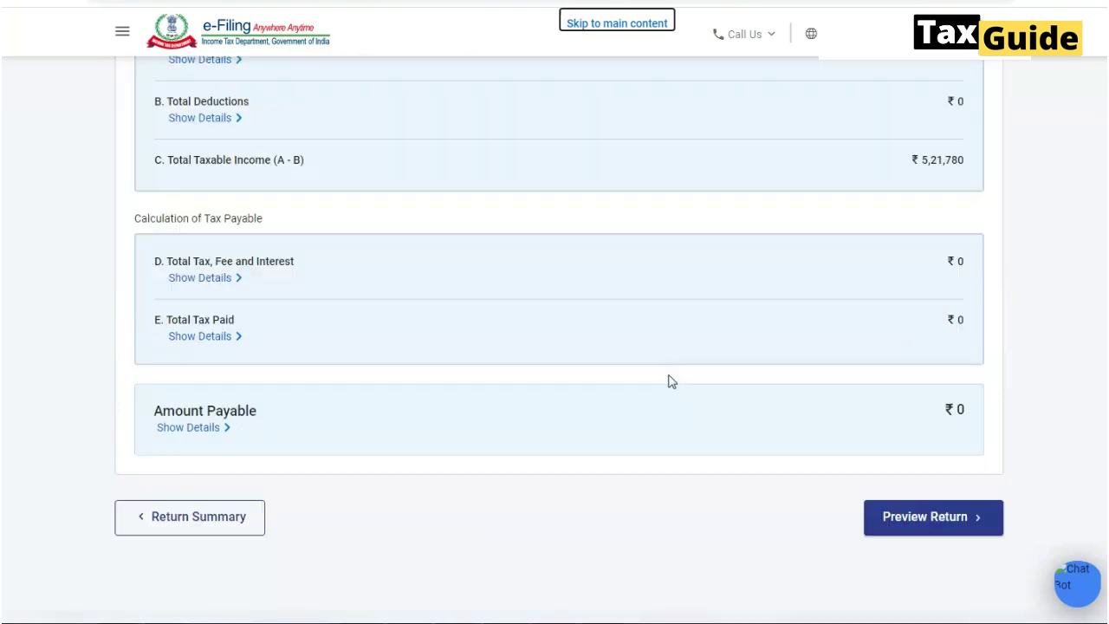
{"action": "left_click", "coordinate": [920, 524]}
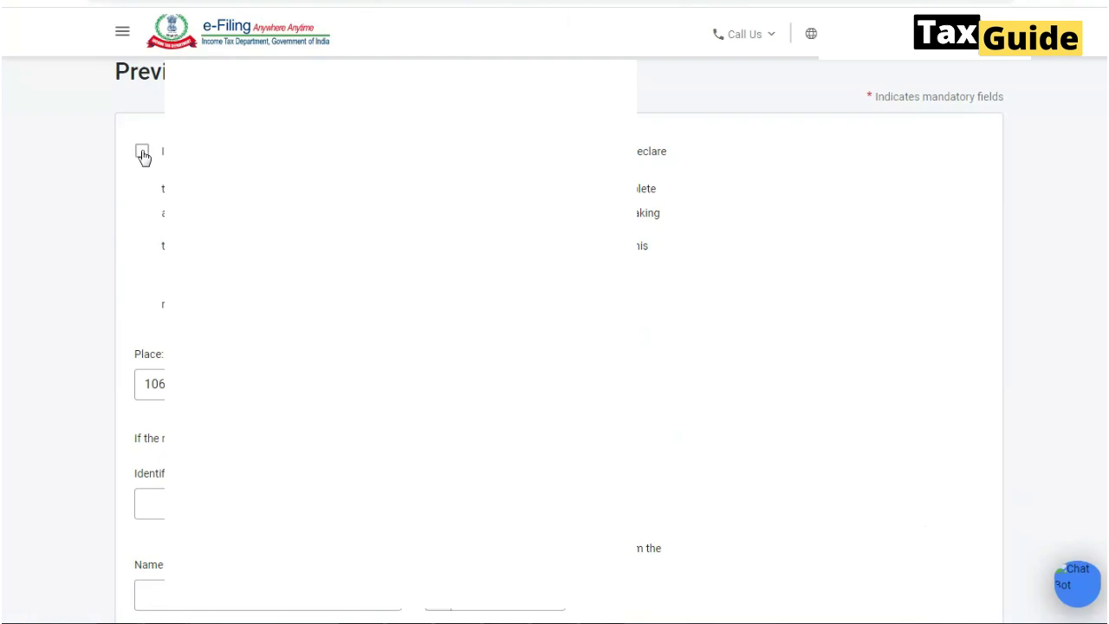
Accept the declaration for the return, generate the return preview and proceed to validation
{"action": "left_click", "coordinate": [143, 154]}
{"action": "scroll", "coordinate": [691, 362], "scroll_direction": "down", "scroll_amount": 3}
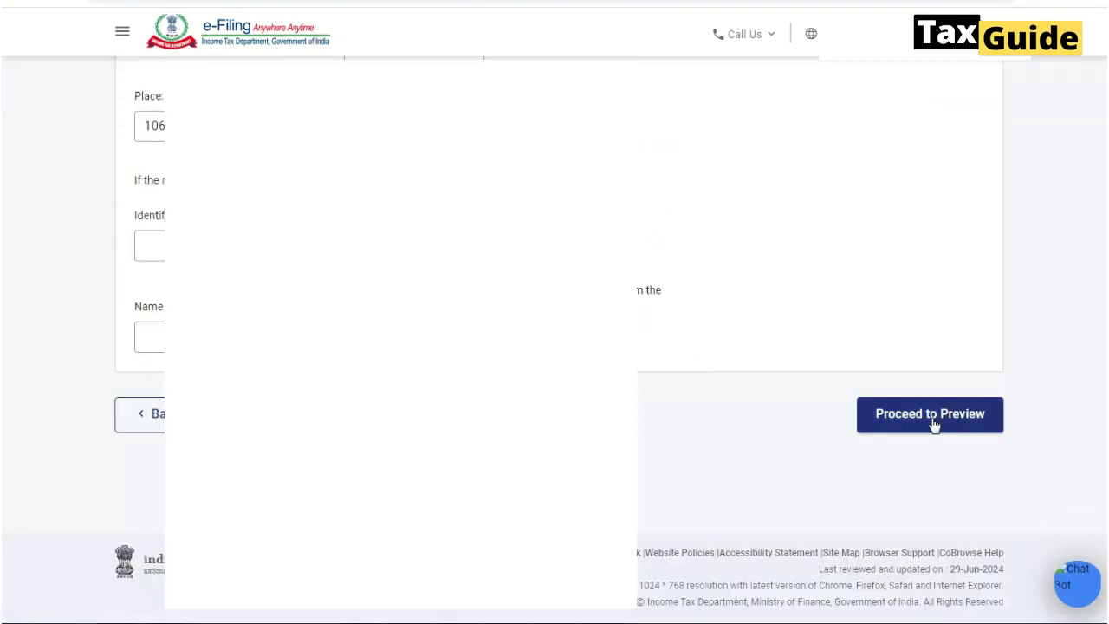
{"action": "left_click", "coordinate": [934, 423]}
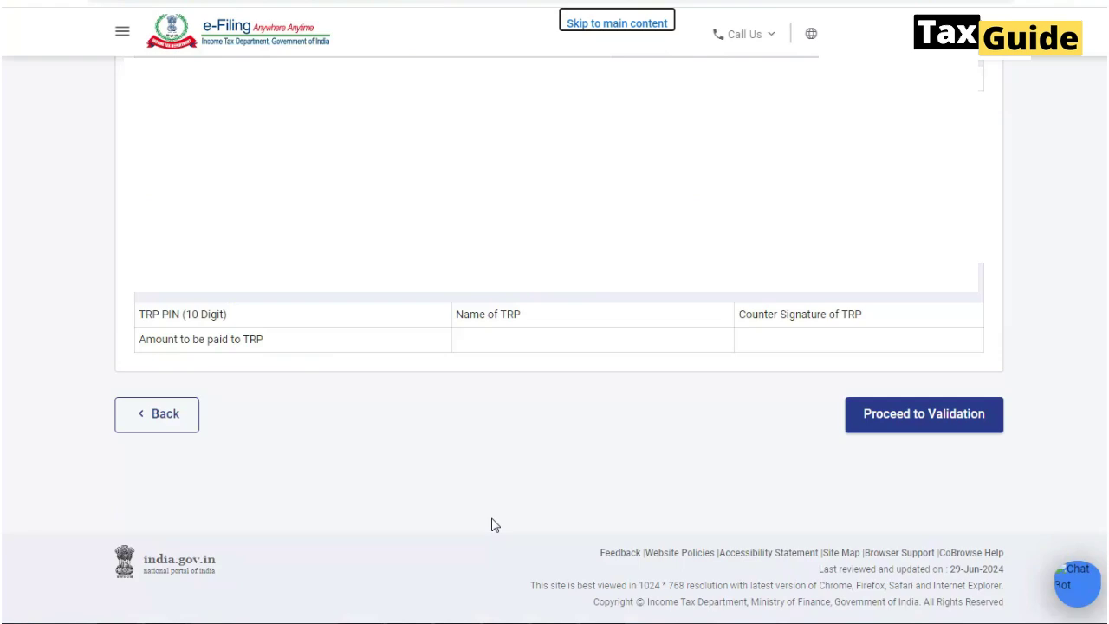
{"action": "left_click", "coordinate": [896, 420]}
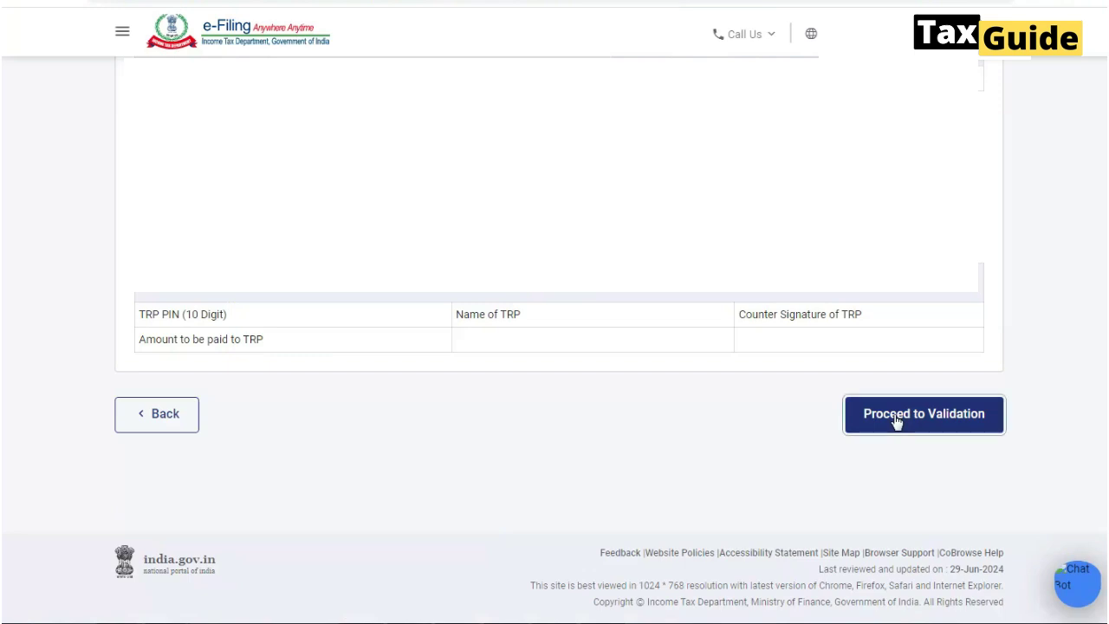